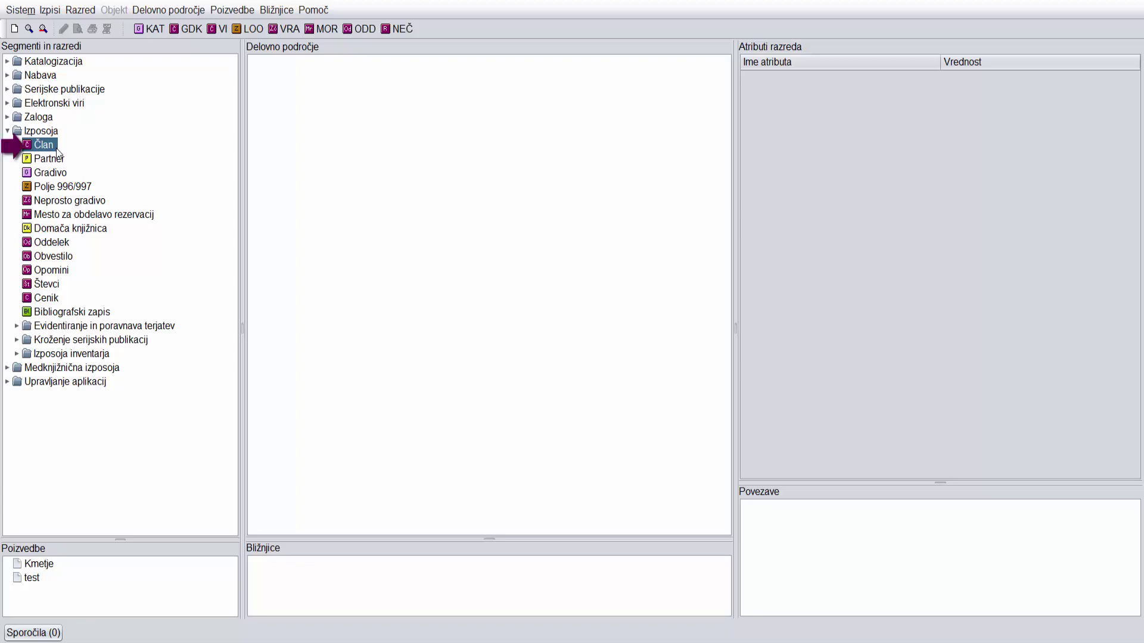
Create a new Član (member) object under Izposoja, accepting the suggested library card number.
right_click(56, 149)
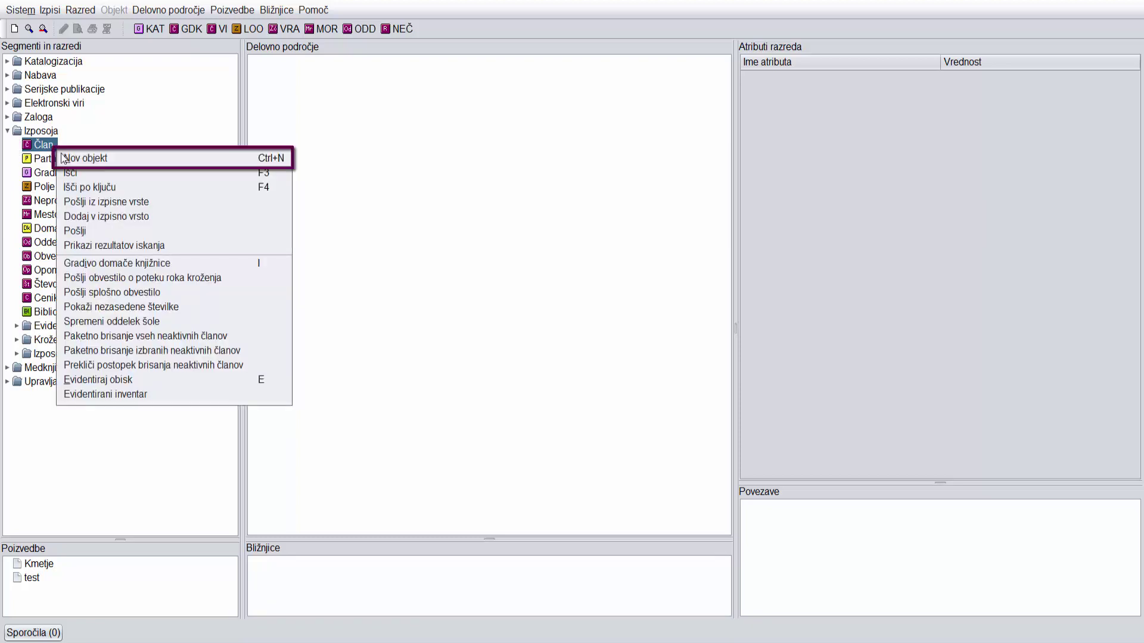
click(171, 161)
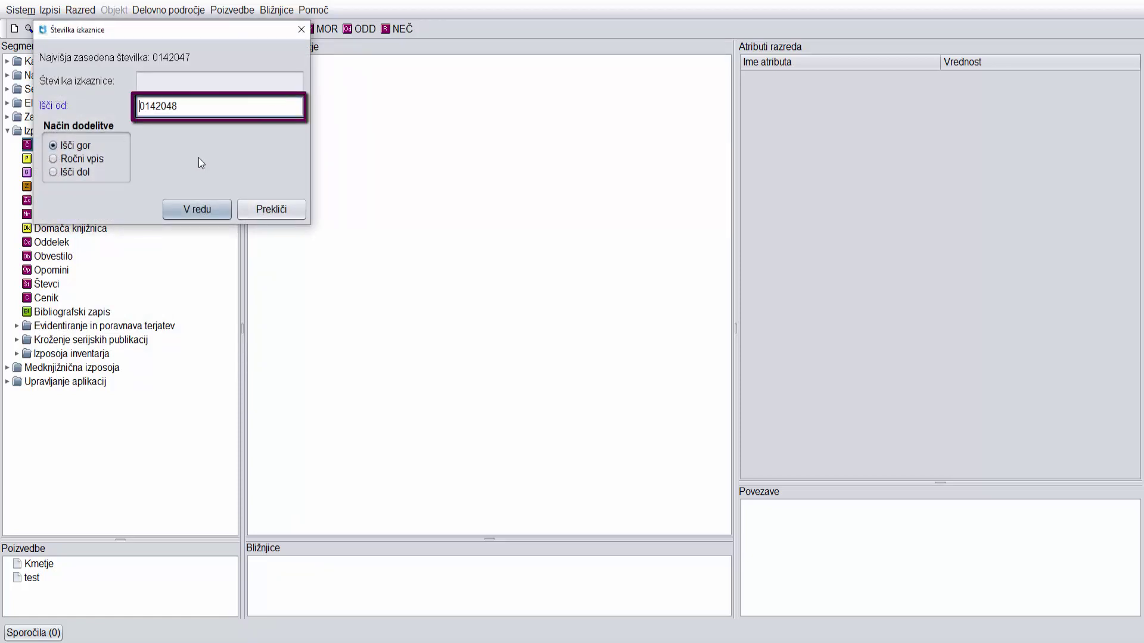
click(224, 208)
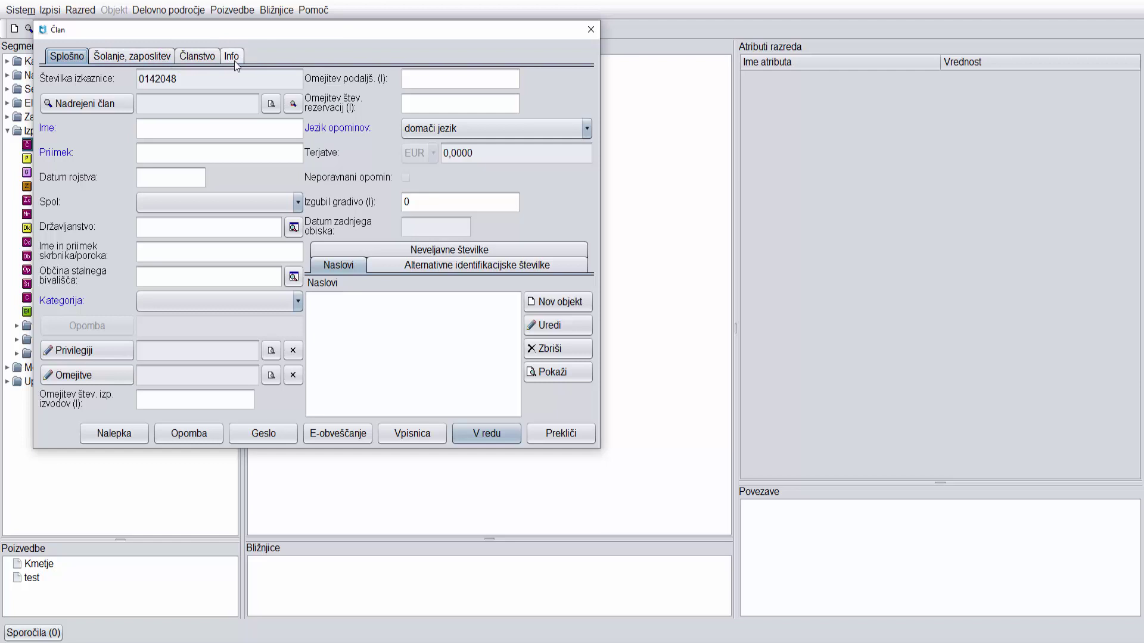
Enter the member's first name, surname and birth date, and set Spol to moški.
click(194, 129)
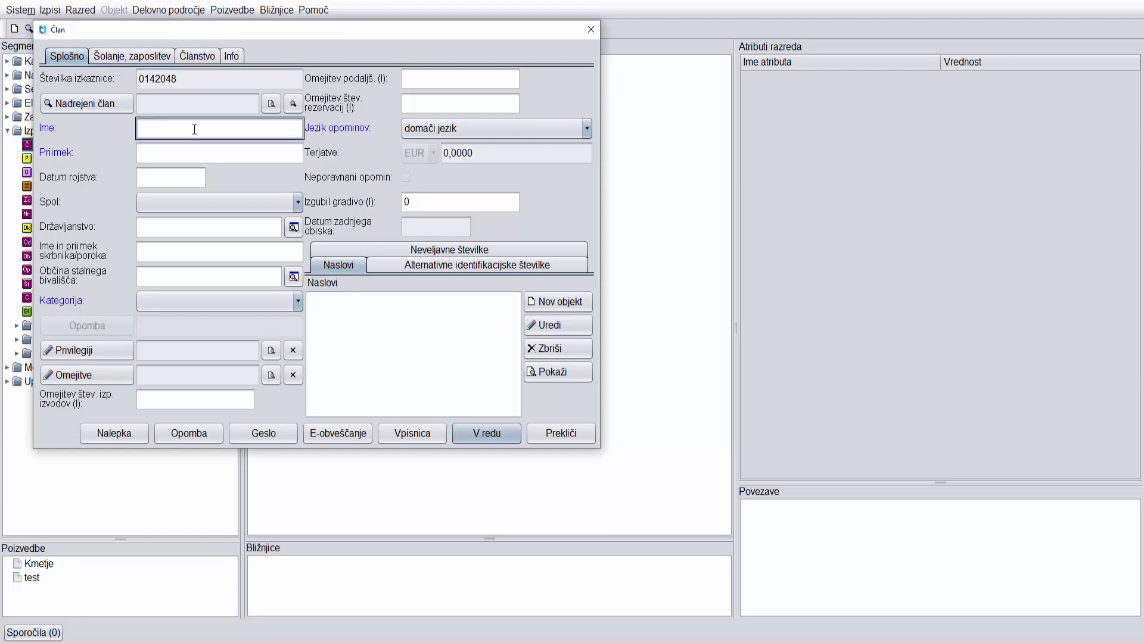
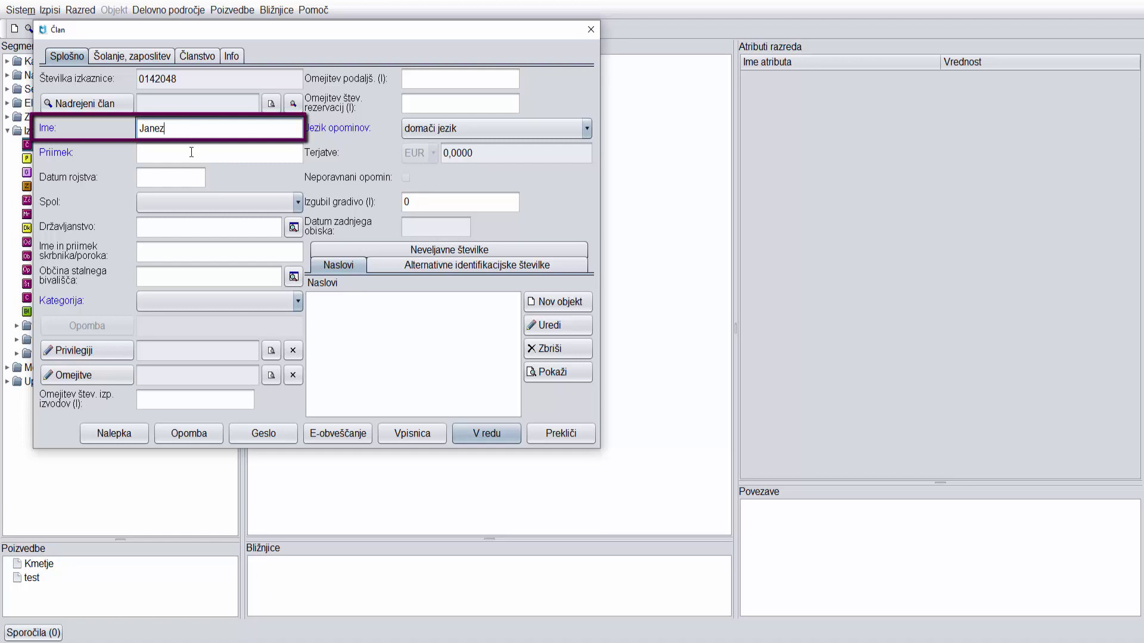
click(191, 153)
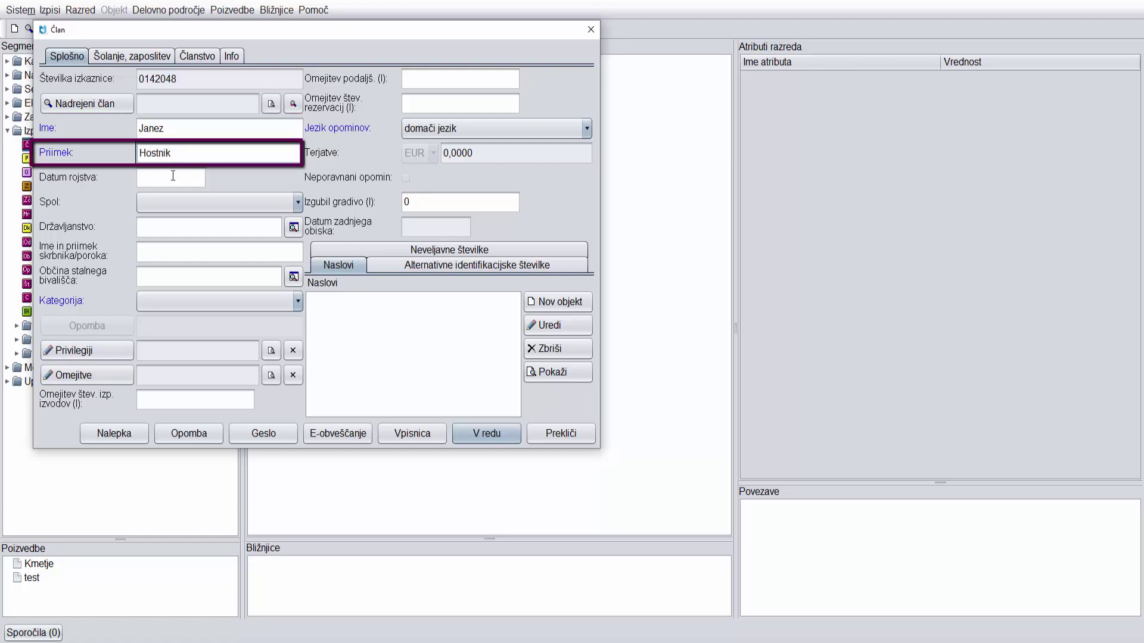
click(172, 176)
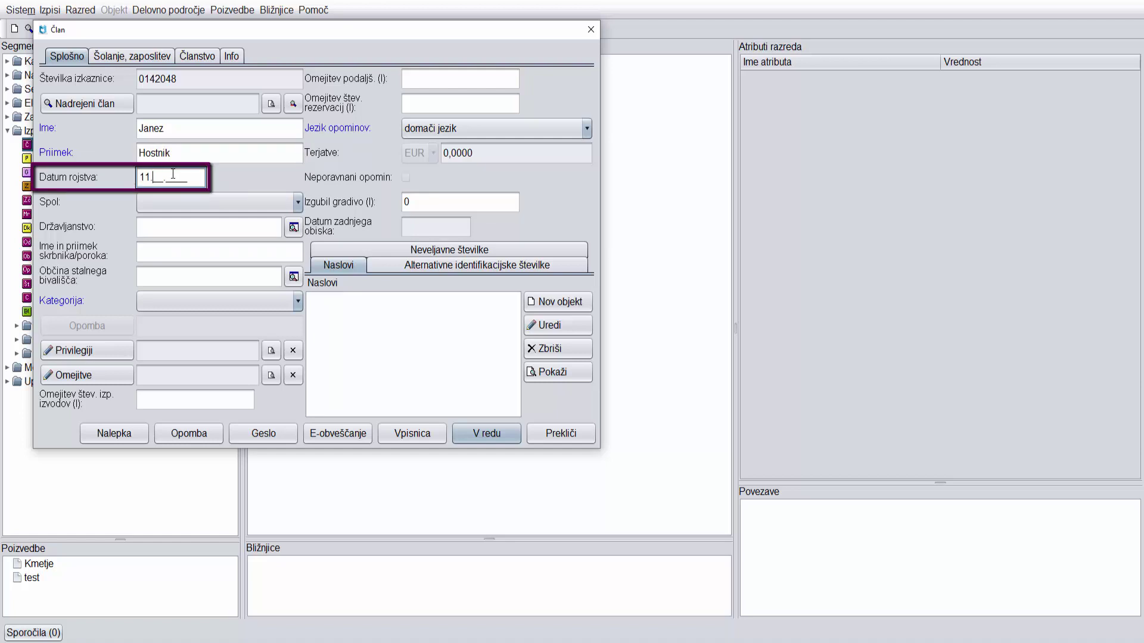
click(298, 203)
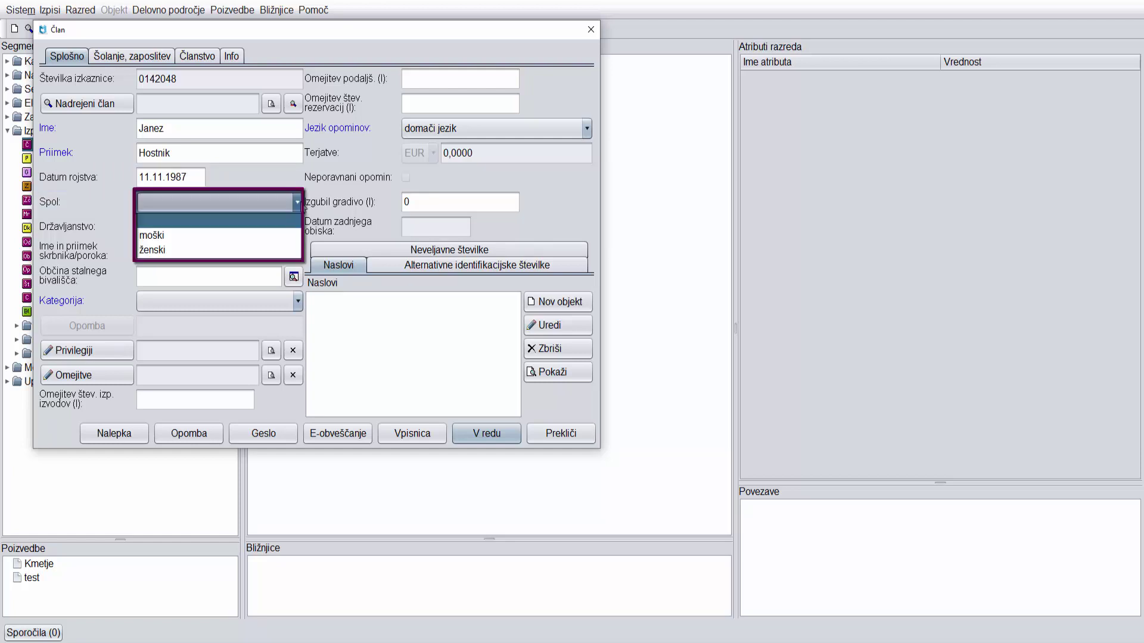
click(264, 234)
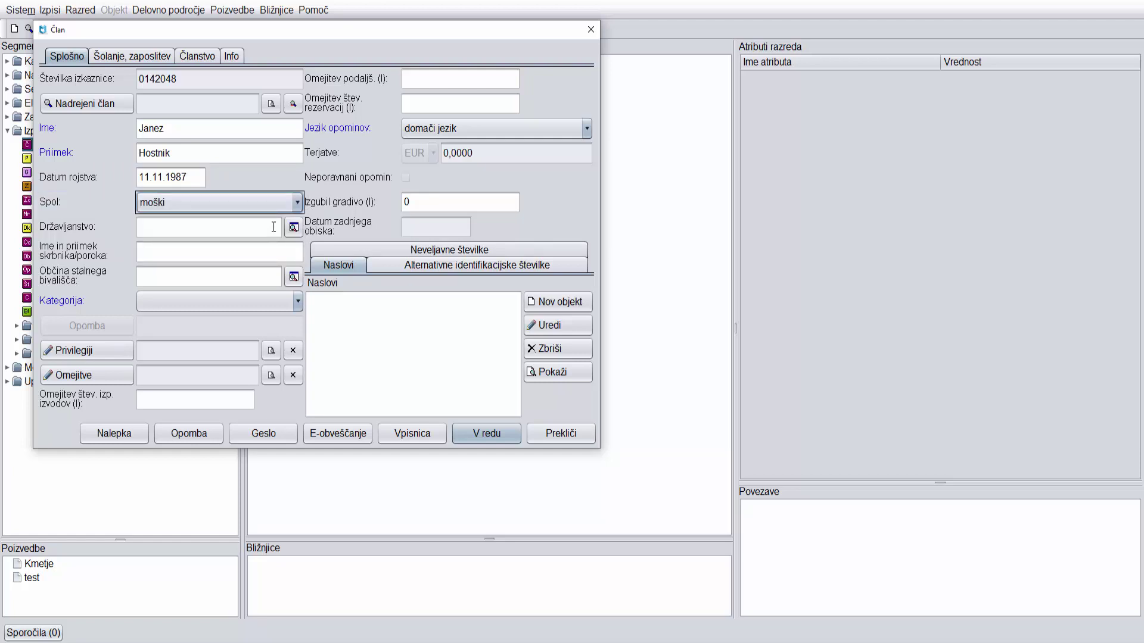
click(273, 227)
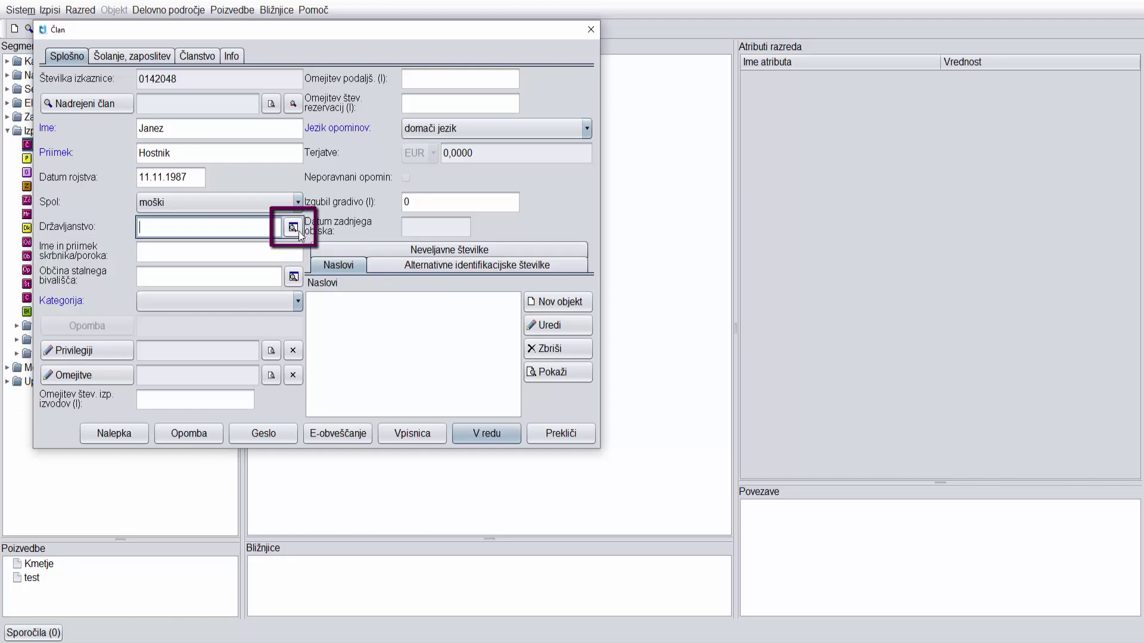
Set Državljanstvo to svn - Slovenija by searching the country list for 'slovenija'.
click(293, 227)
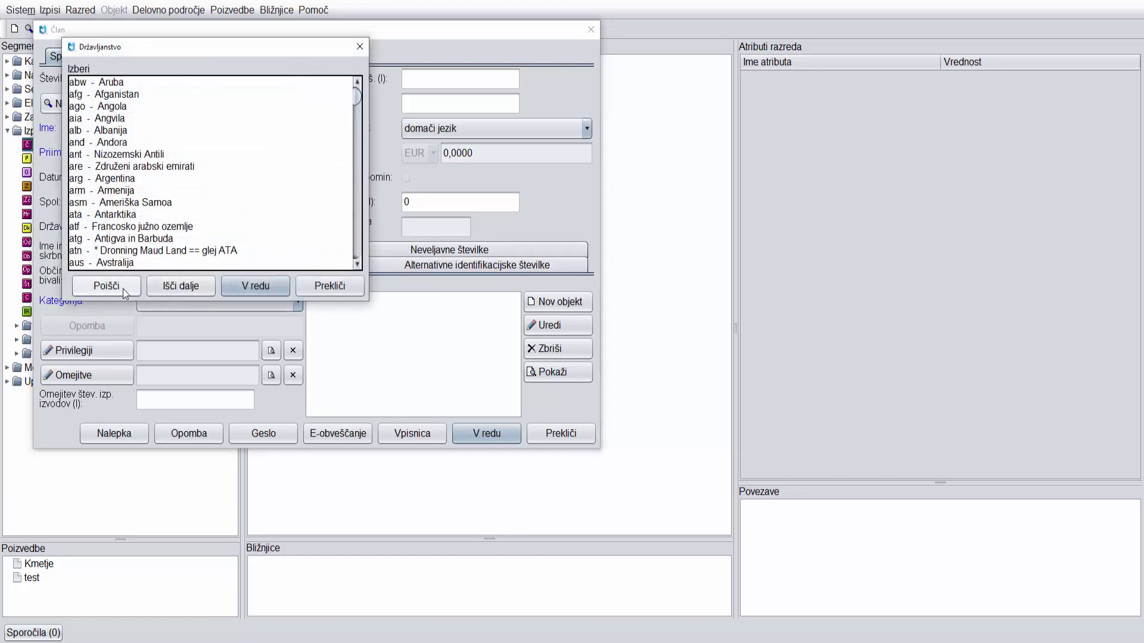
click(123, 288)
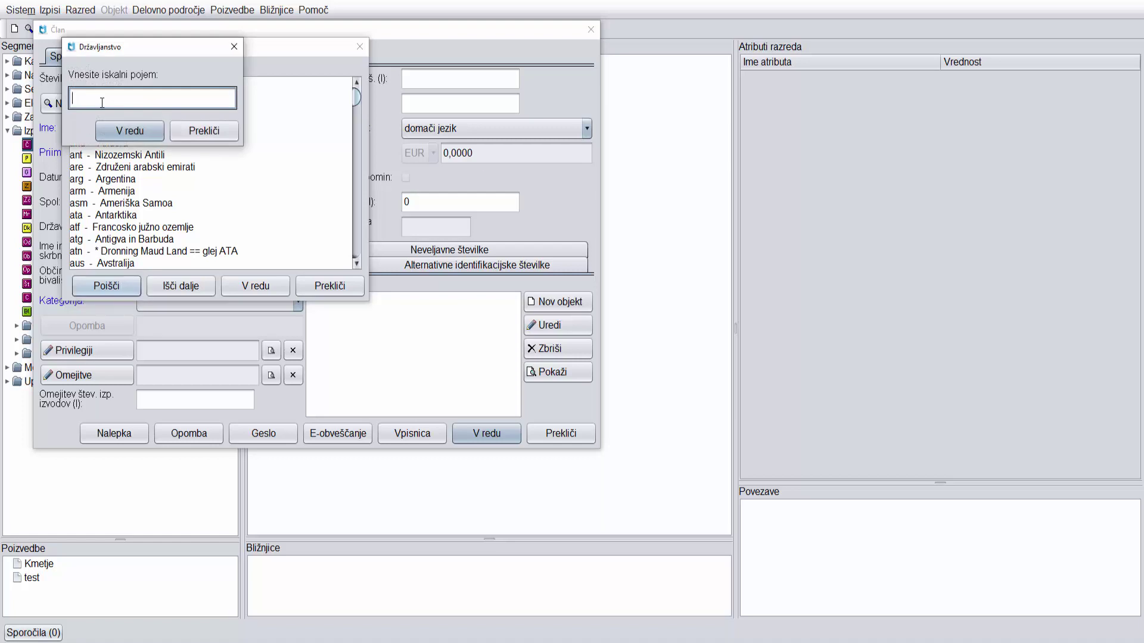
text(slovenija)
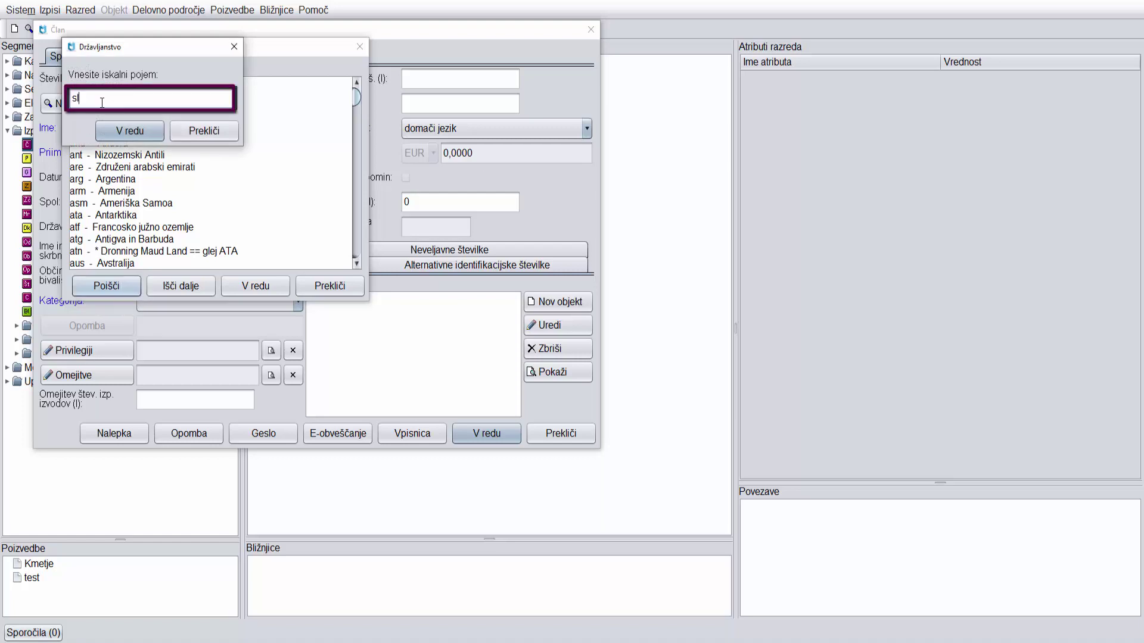
click(152, 132)
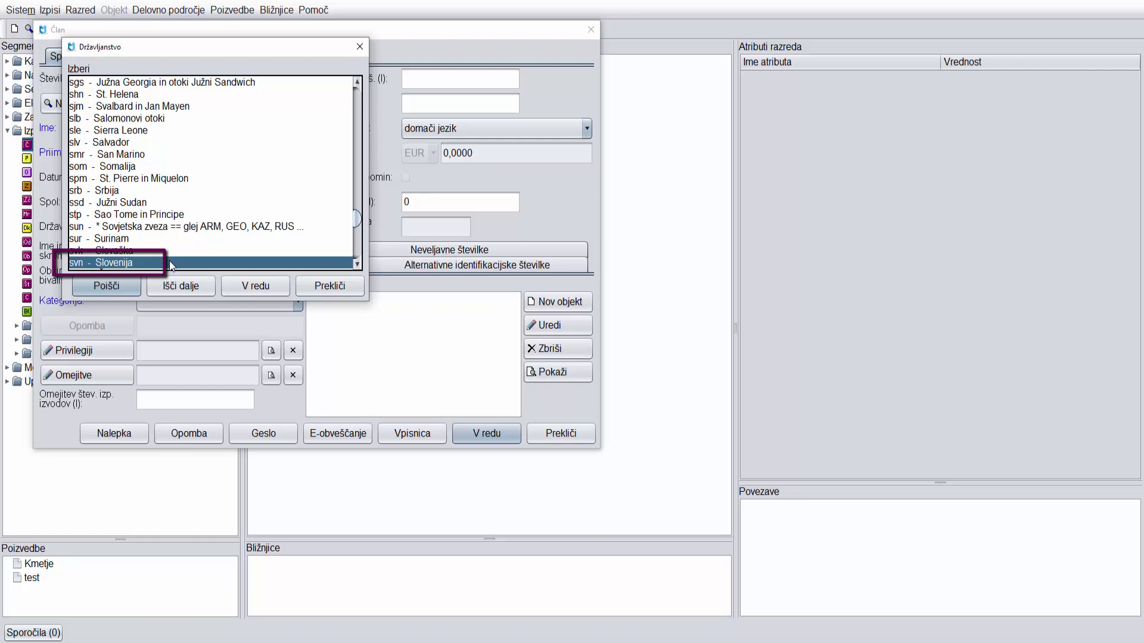
click(266, 288)
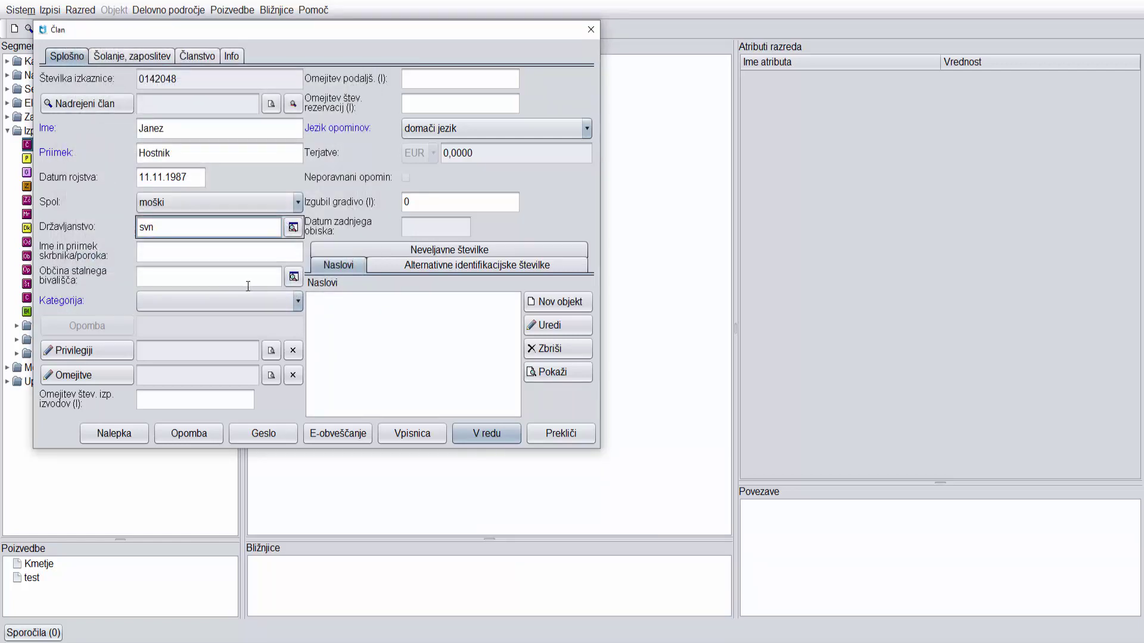
Set Kategorija to 006 - zaposleni and grant the Oprostitev str. rezervacije privilege.
click(297, 302)
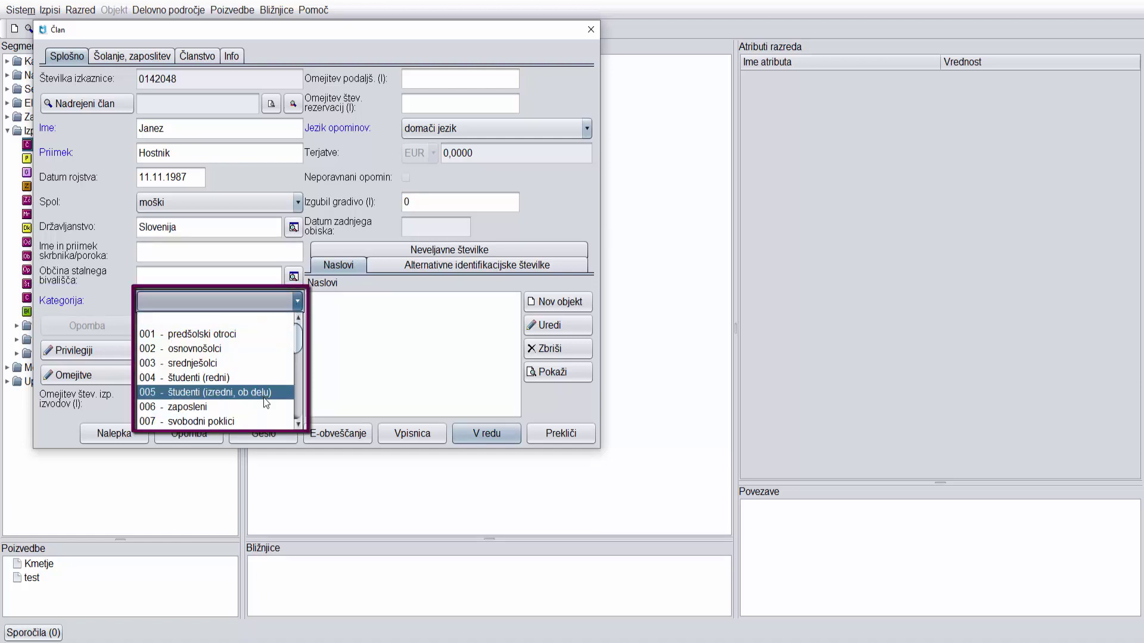
click(278, 406)
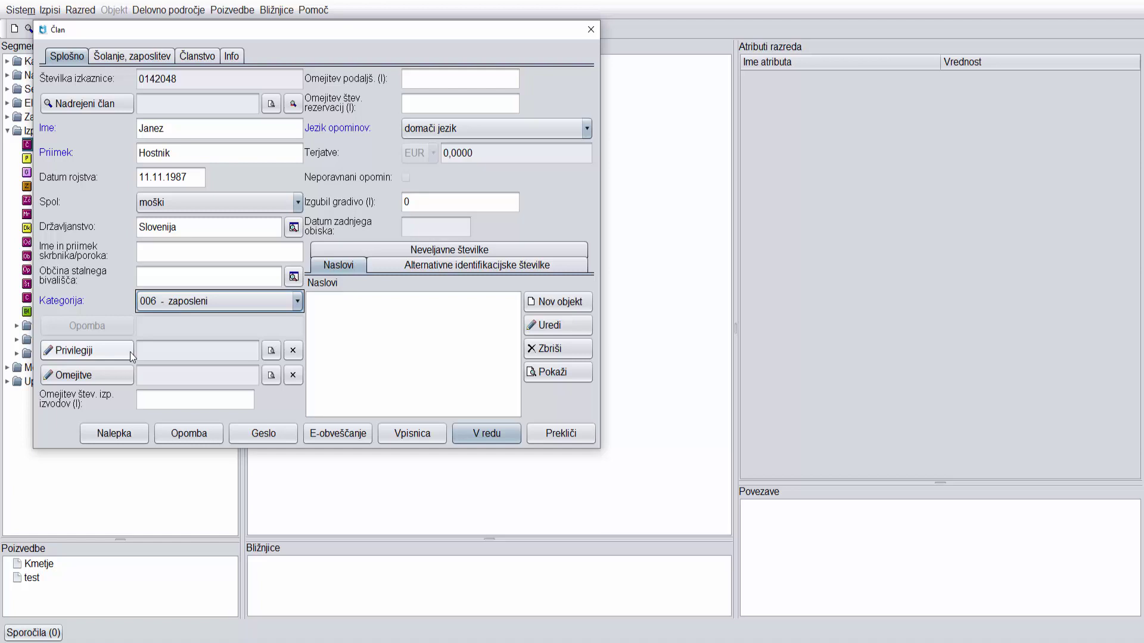
click(130, 353)
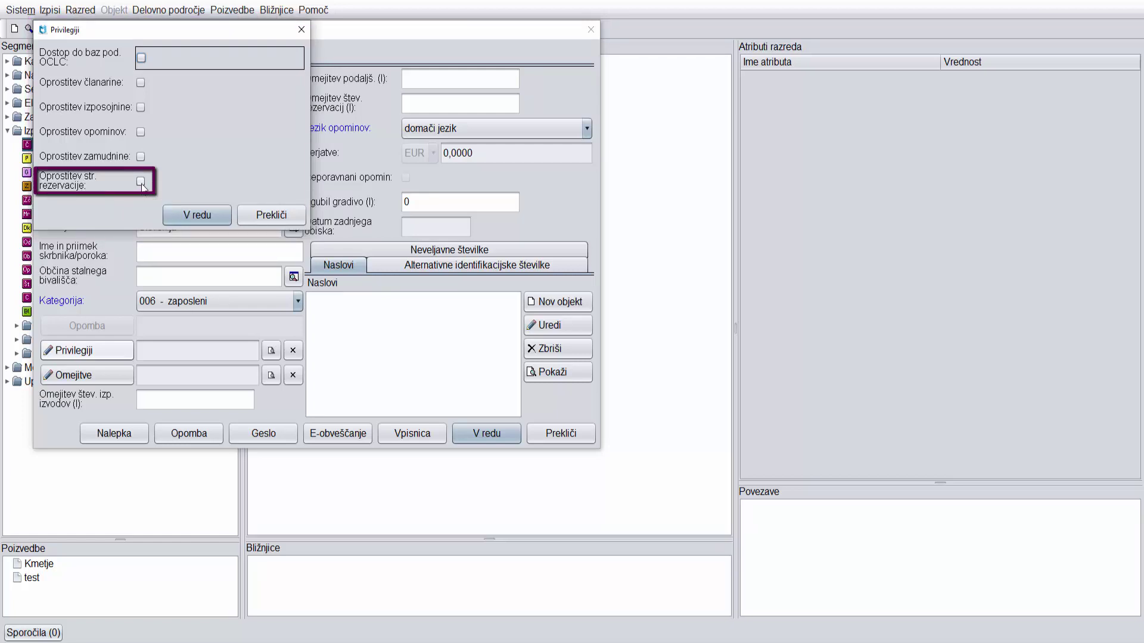
click(141, 182)
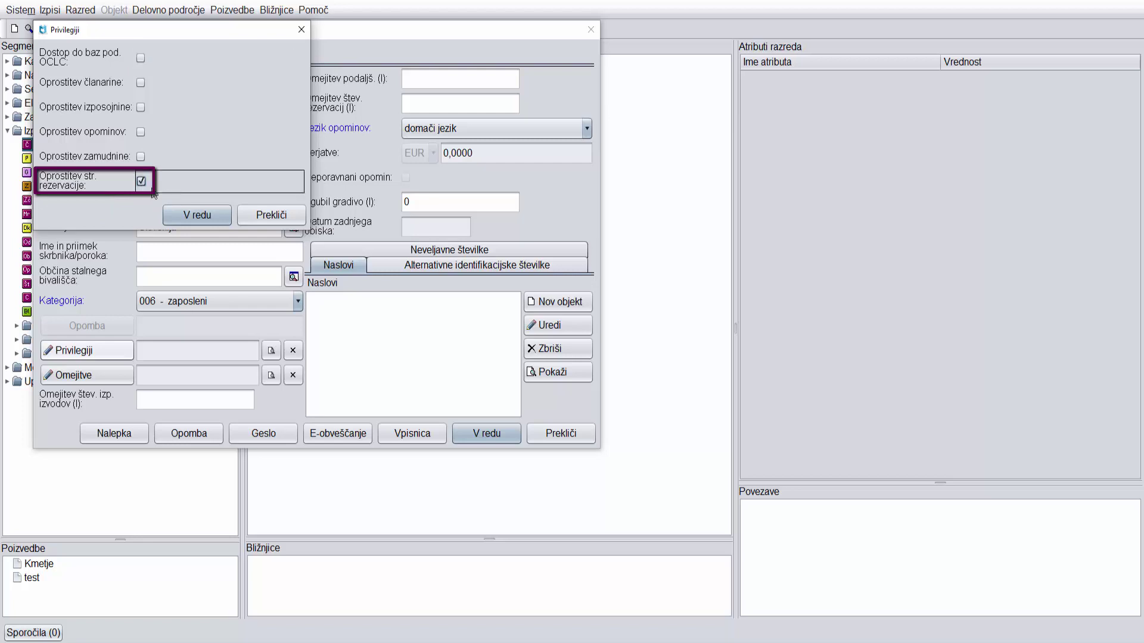
click(222, 225)
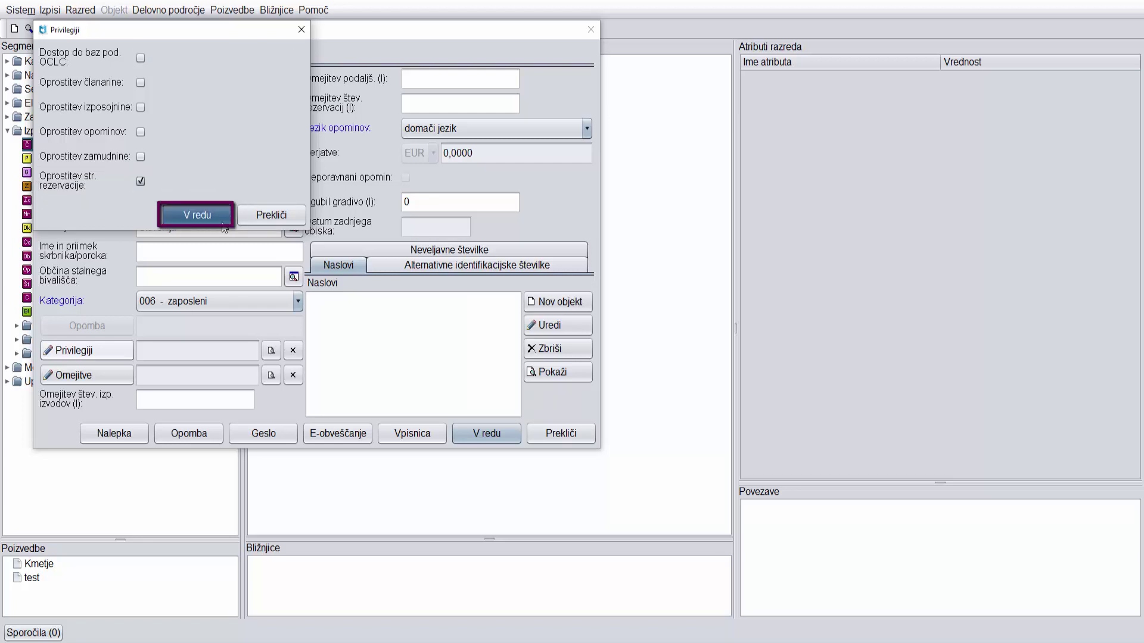
click(128, 382)
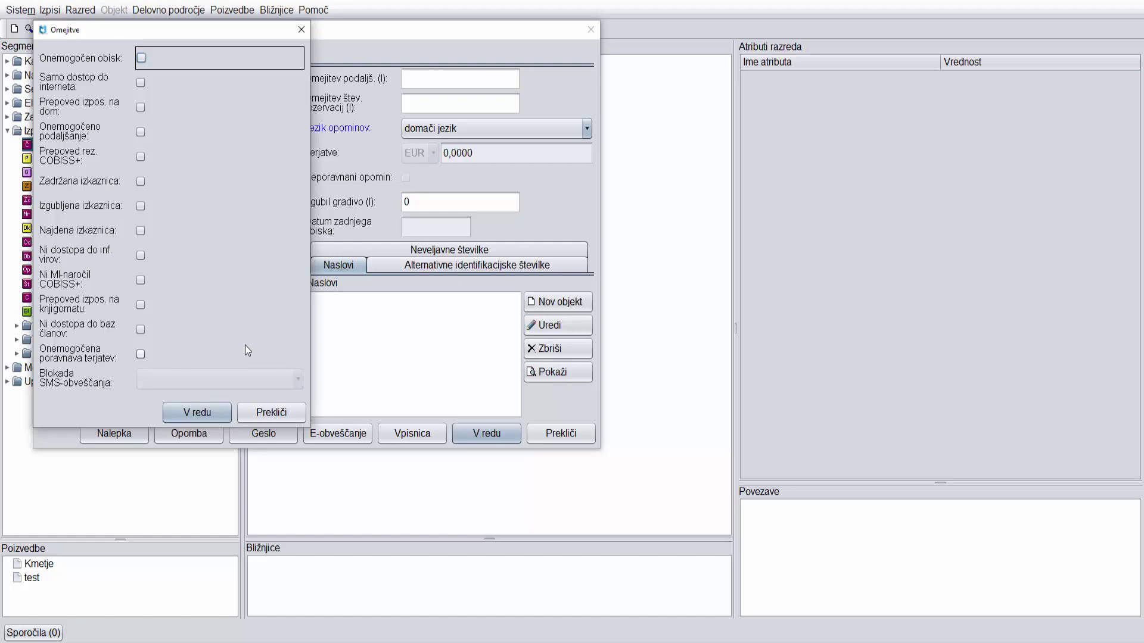
click(297, 417)
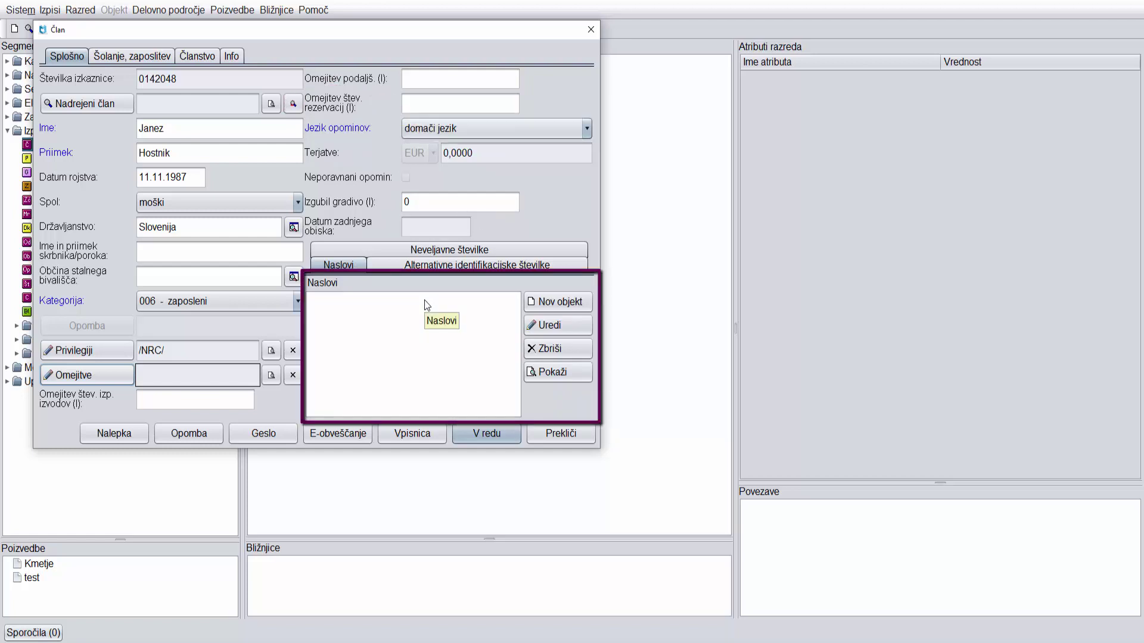
Add a stalni naslov postal address with the member's street, house number and postcode.
click(582, 305)
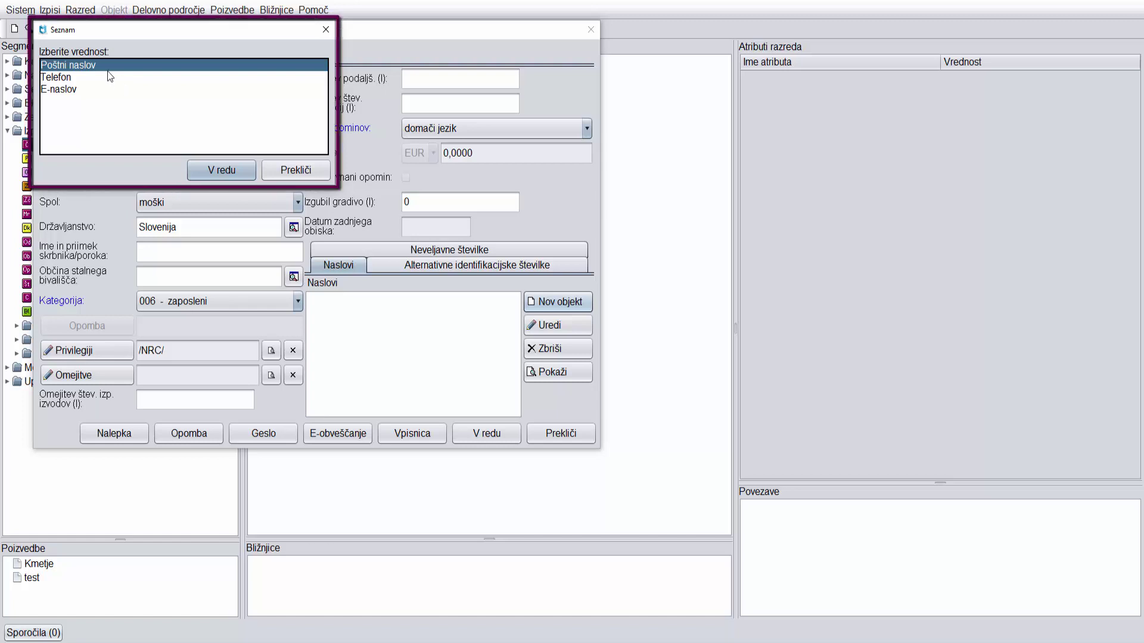
click(249, 171)
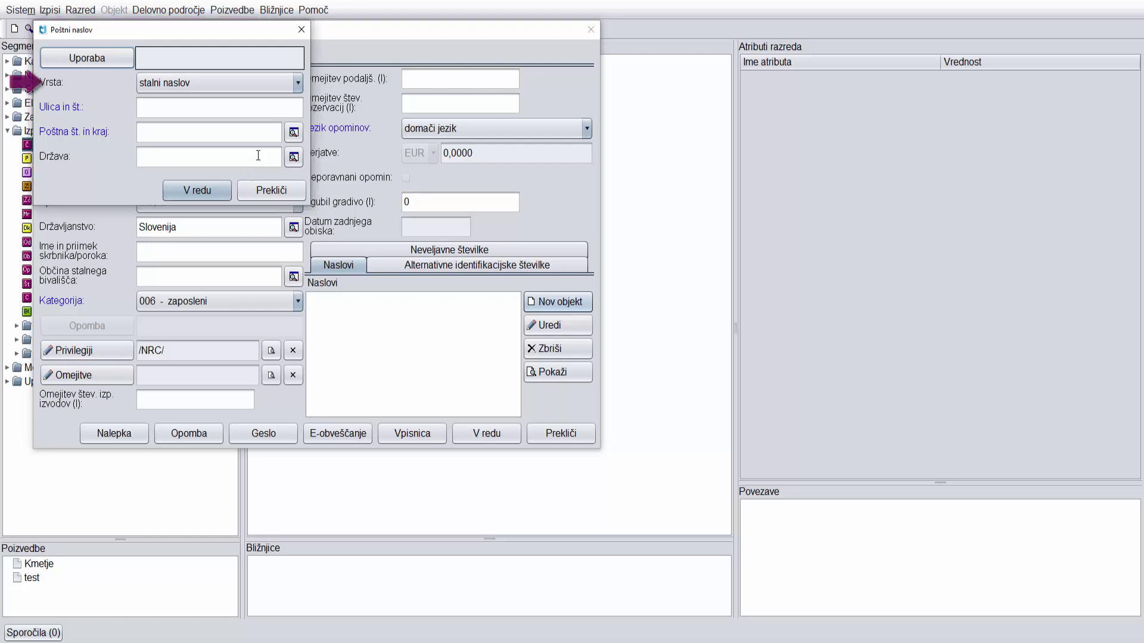
click(297, 83)
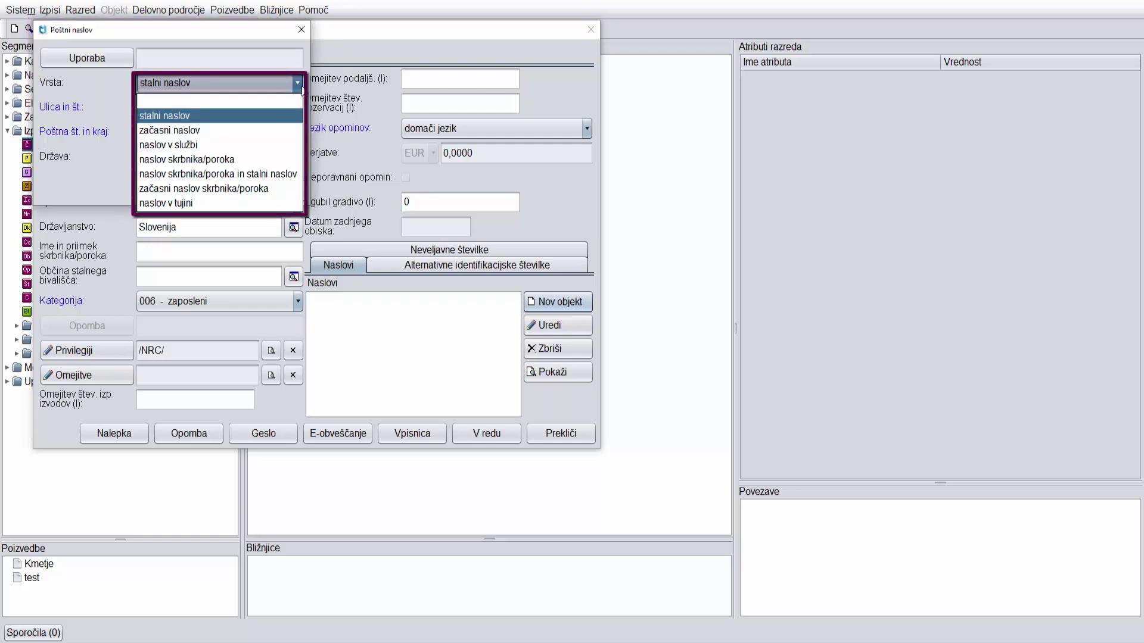
click(298, 117)
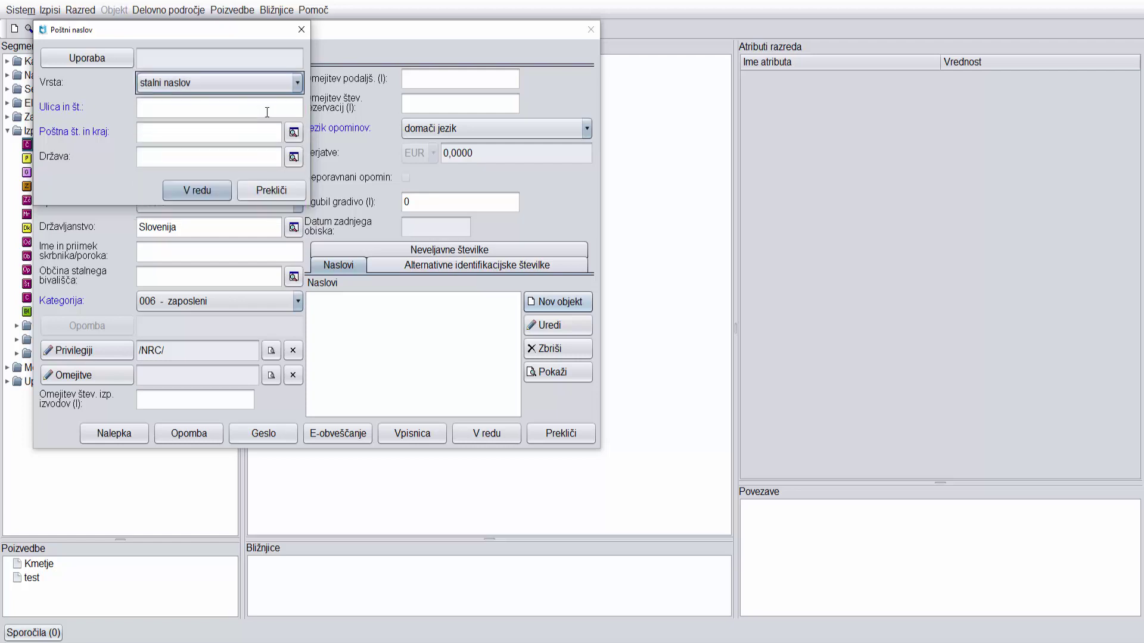
click(259, 112)
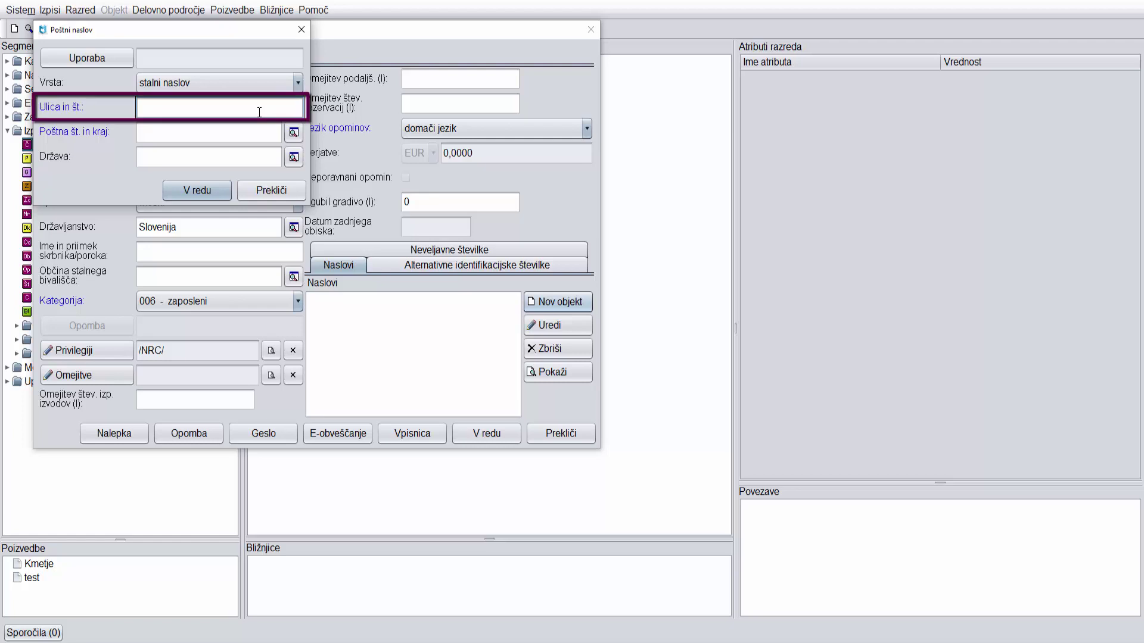
key(Tab)
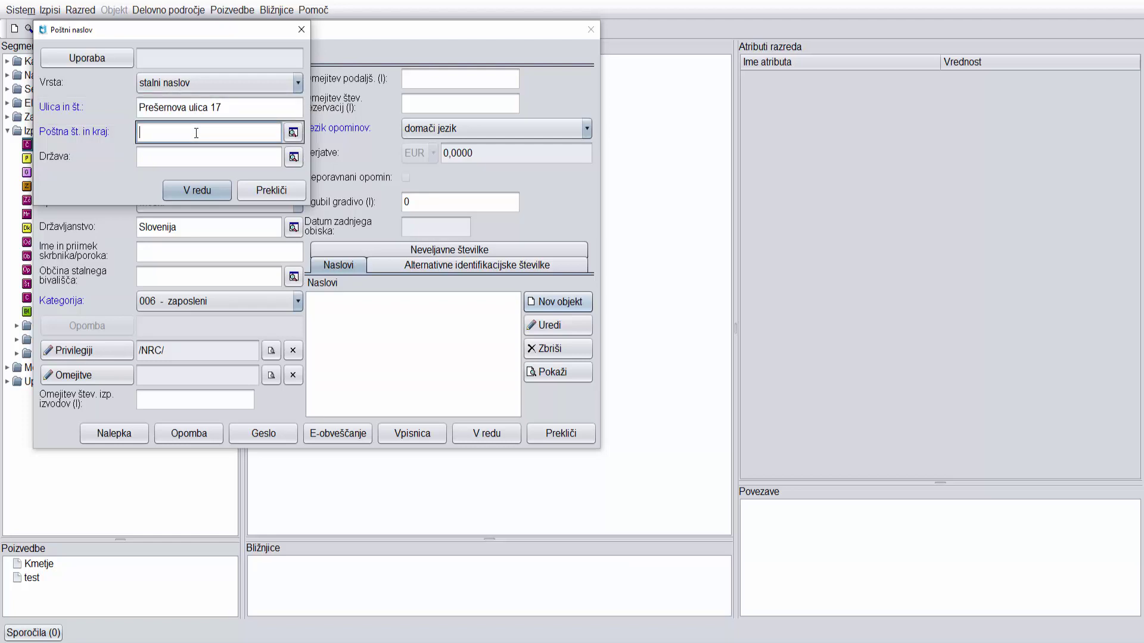
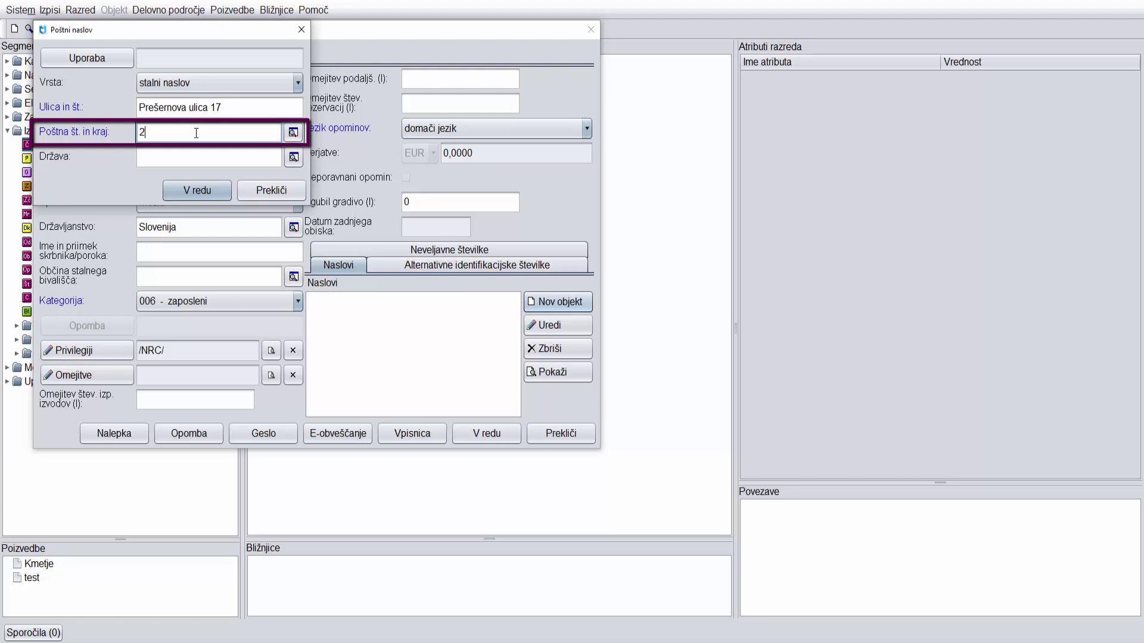
click(231, 194)
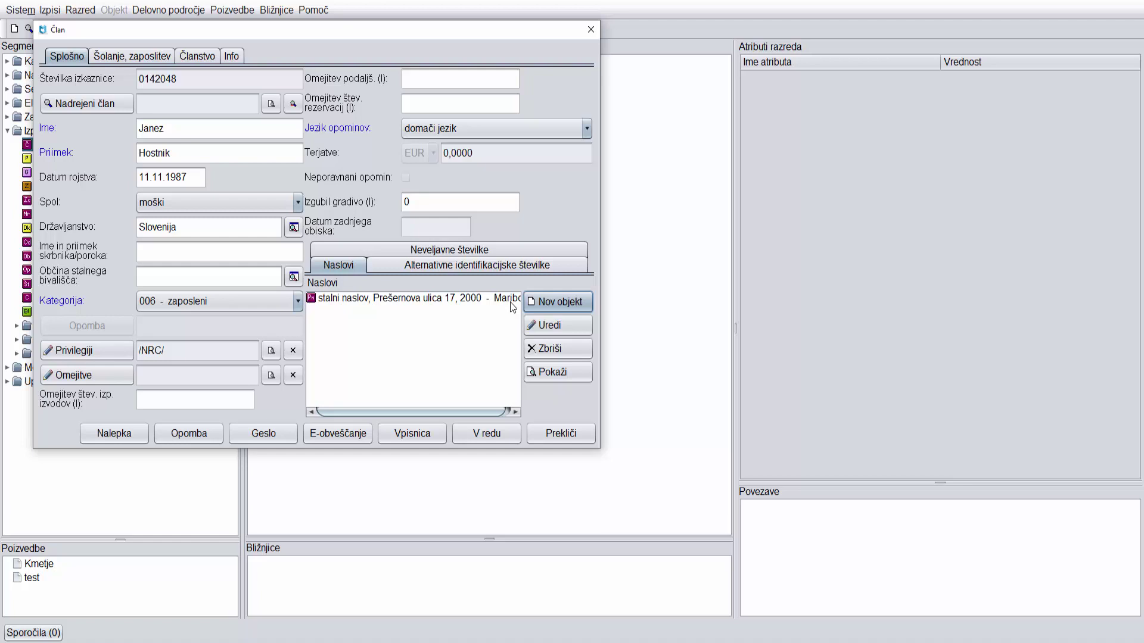
On Šolanje, zaposlitev, enter employer PODJETJE D.O.O. and education level 6 - dokončana višja šola.
click(171, 58)
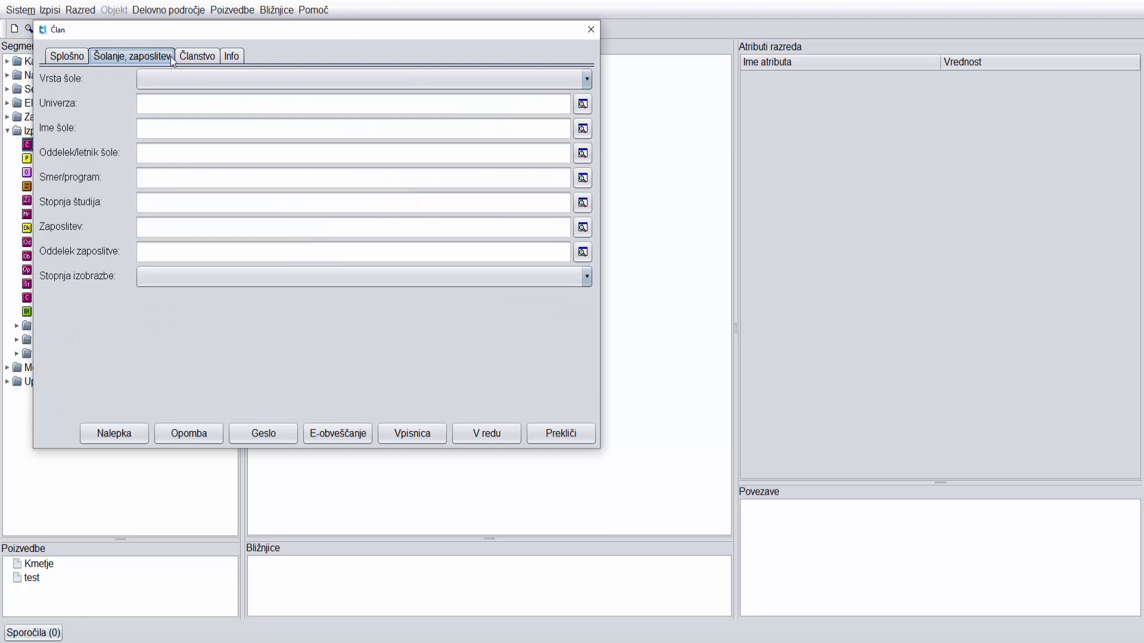
click(175, 230)
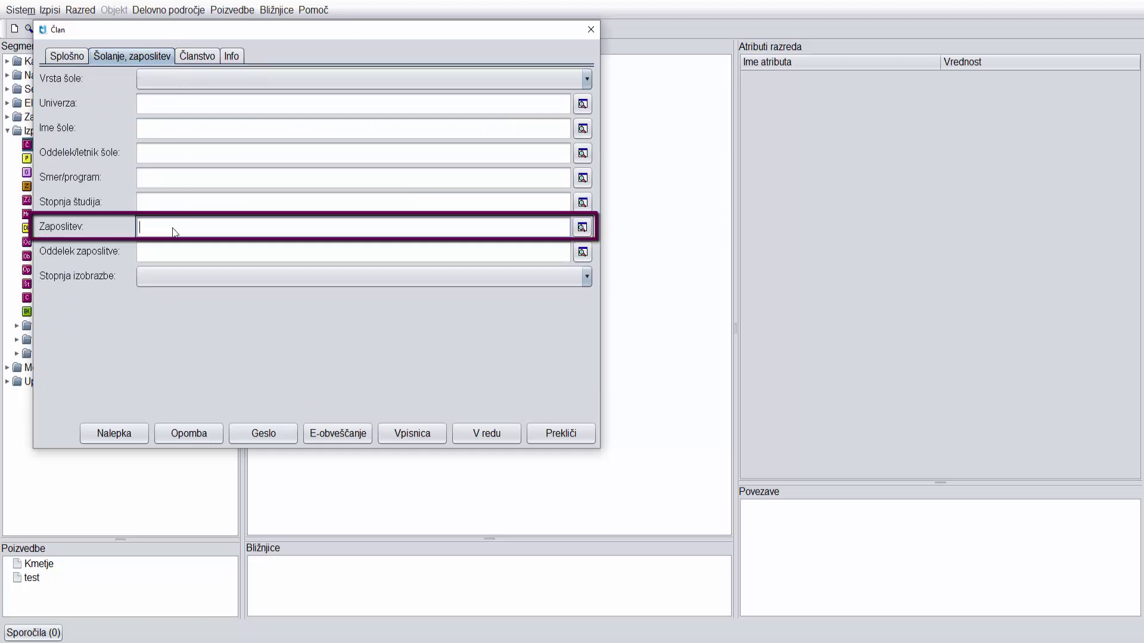
text(PODJETJE D.O.O.)
click(587, 281)
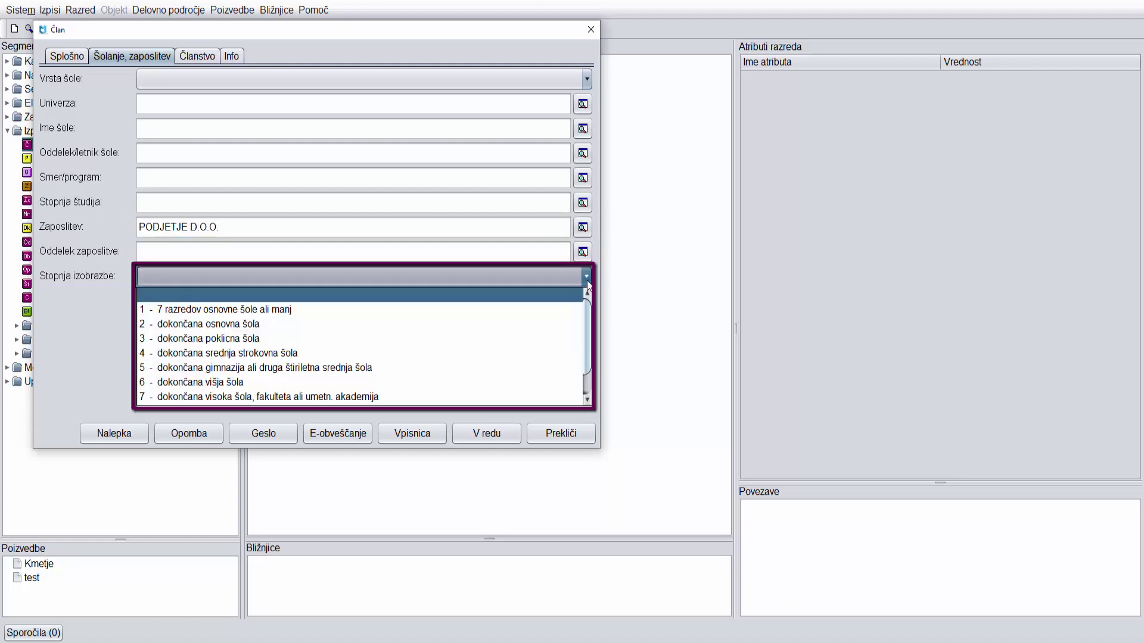
click(501, 383)
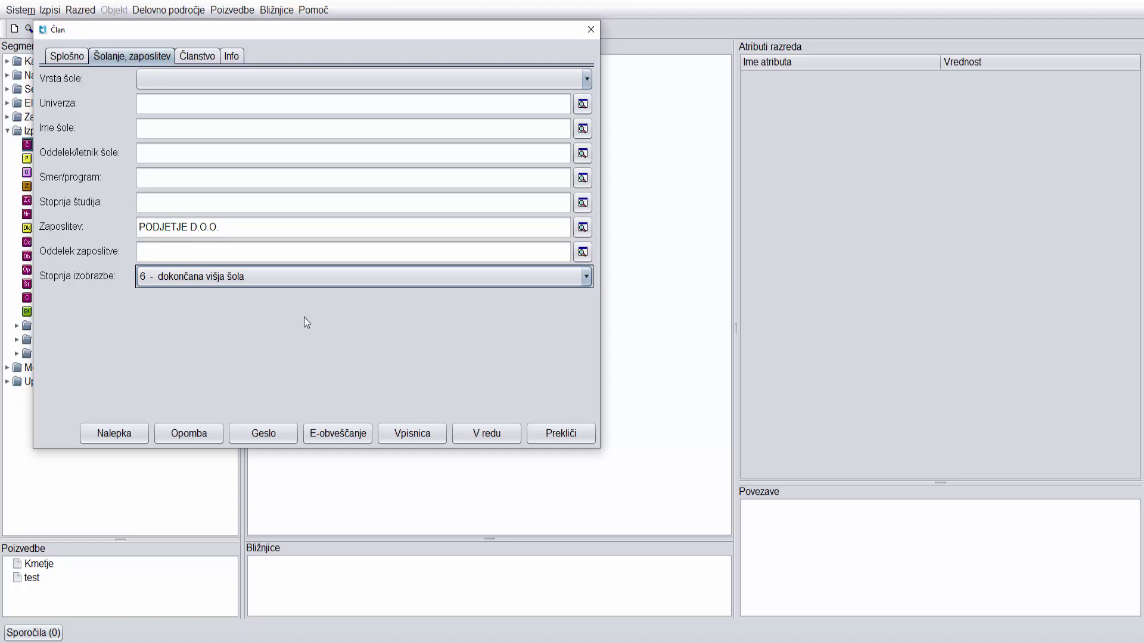
click(71, 56)
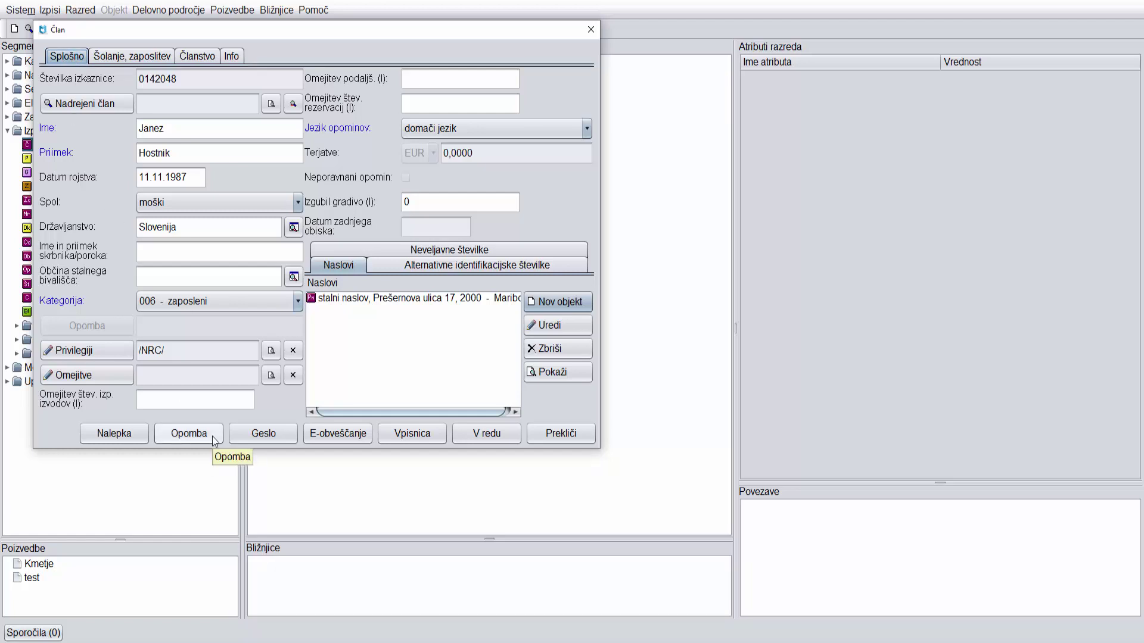
Add and save the Posamična opomba note 'oPOMBA1' on the member record.
click(196, 434)
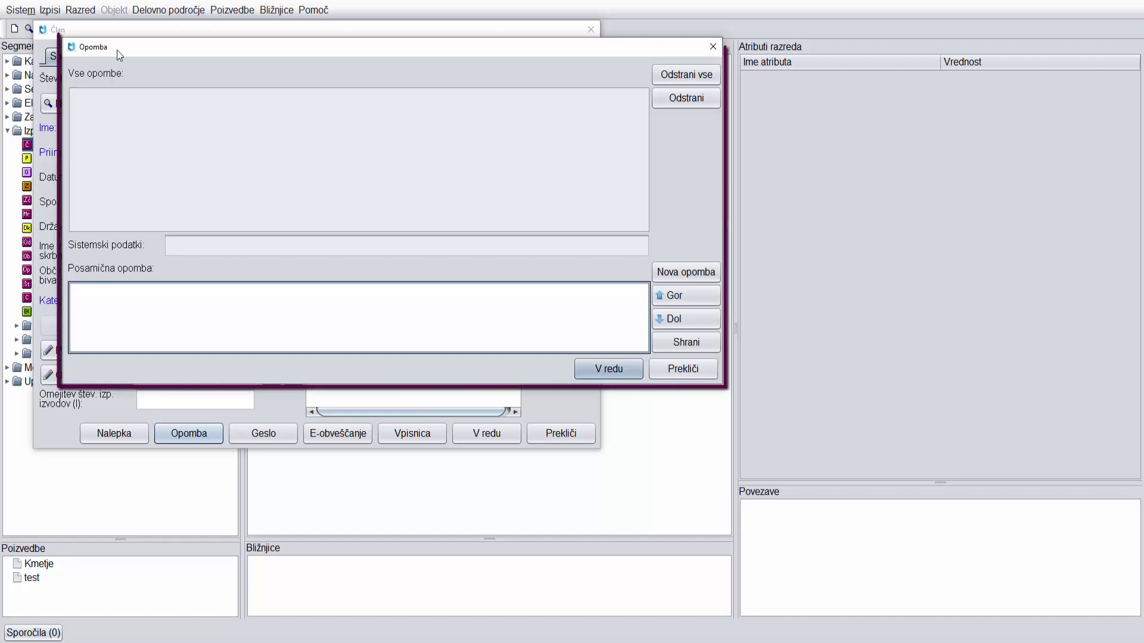
click(148, 302)
text(oPOMBA1.)
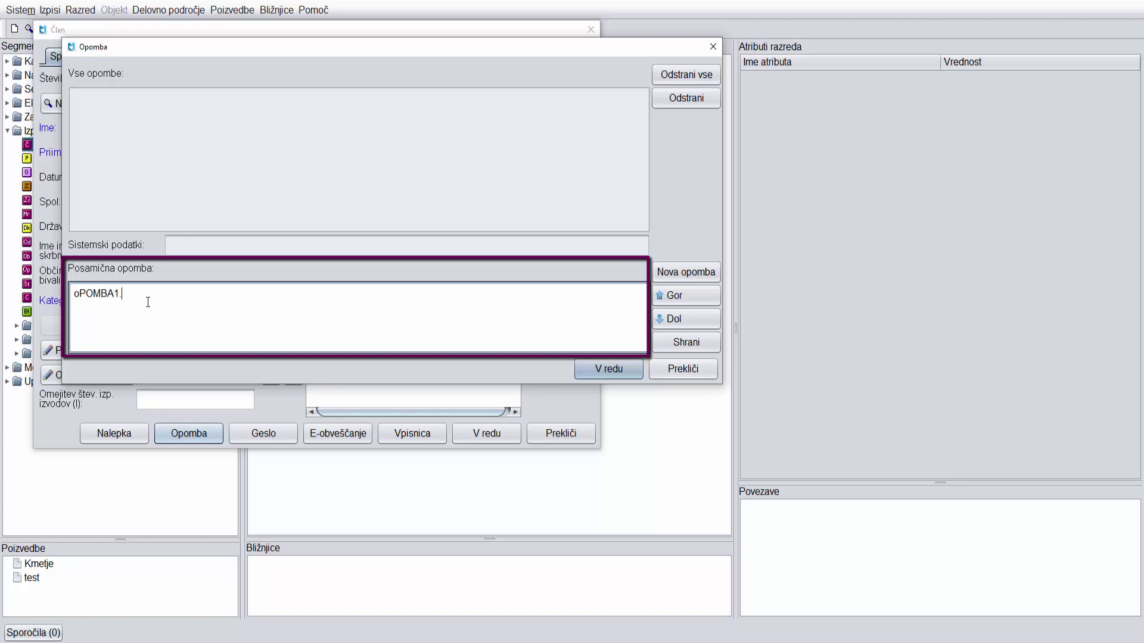
click(687, 343)
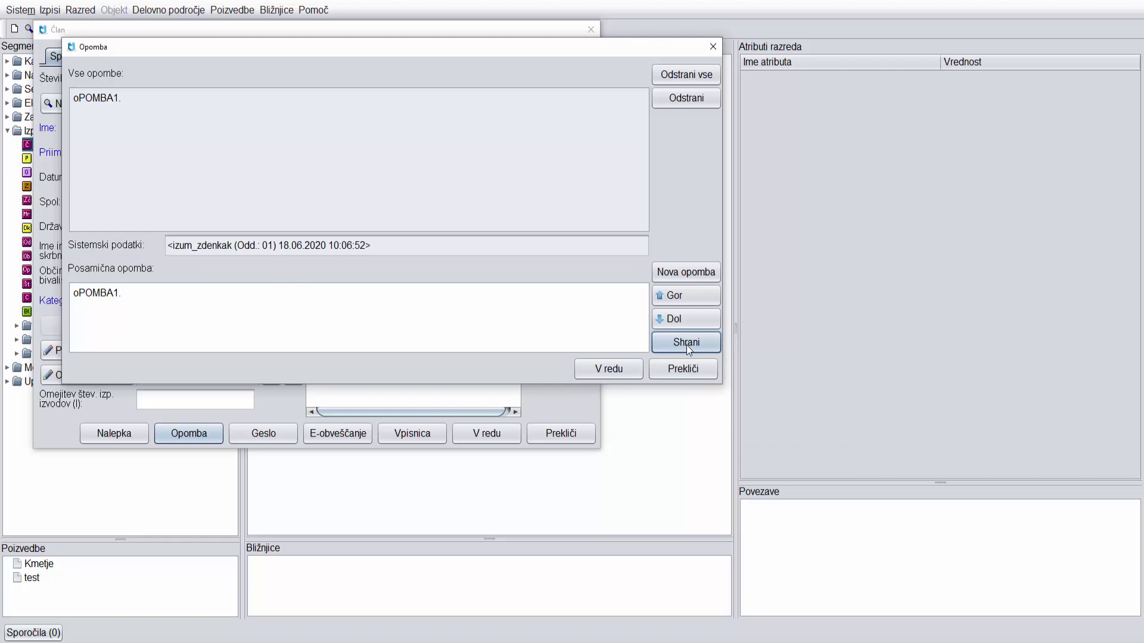
click(638, 375)
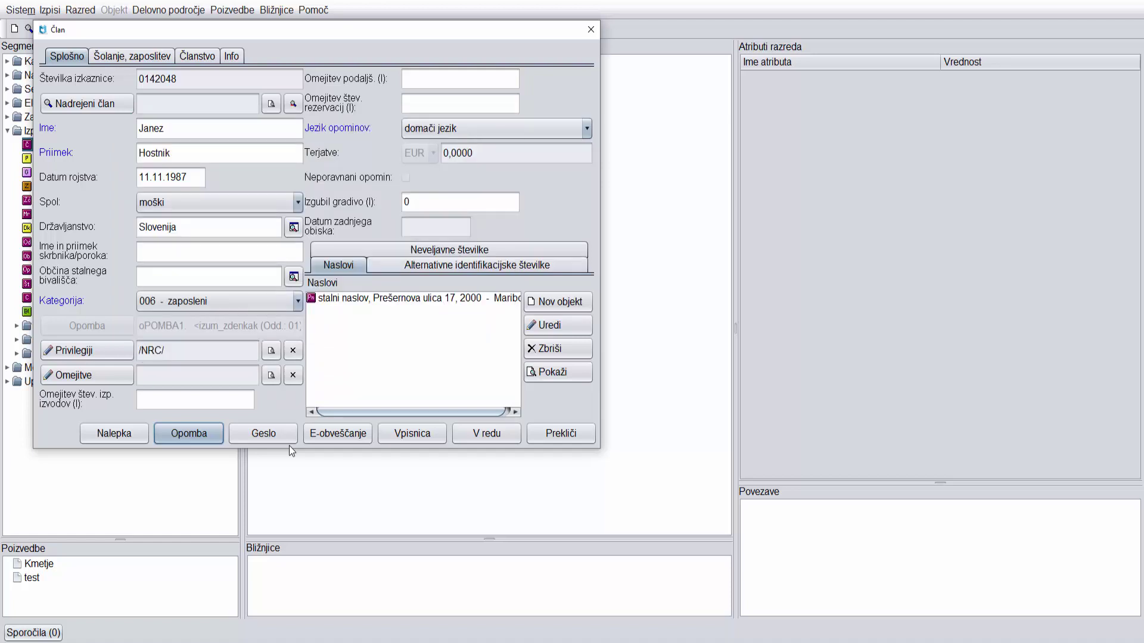
Enter the member's e-mail address in the E-obveščanje notification settings.
click(360, 440)
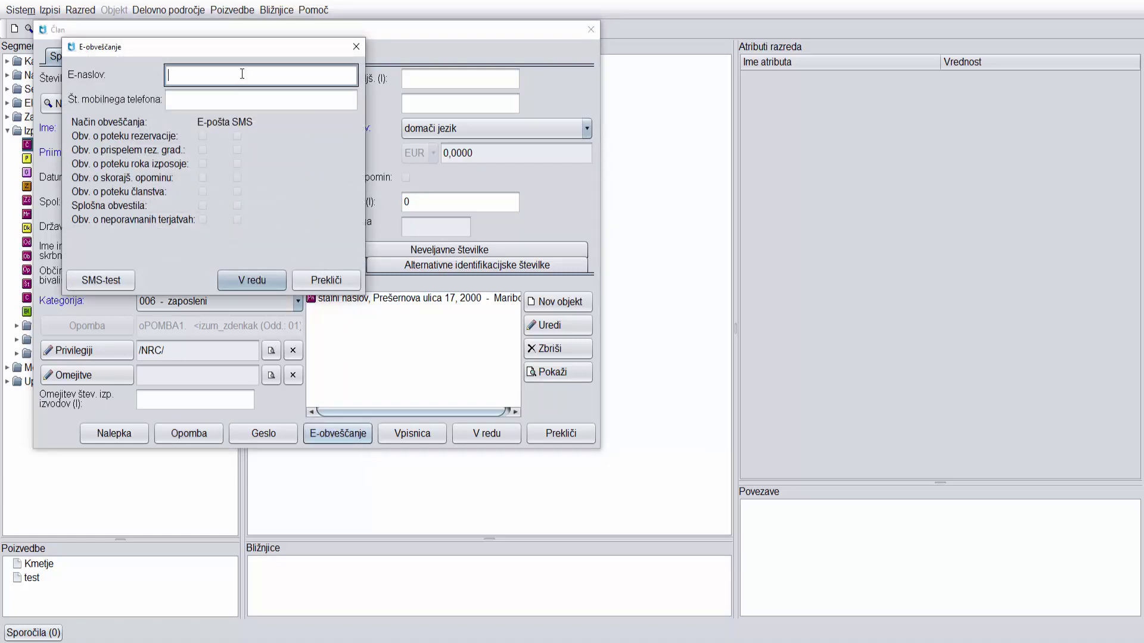
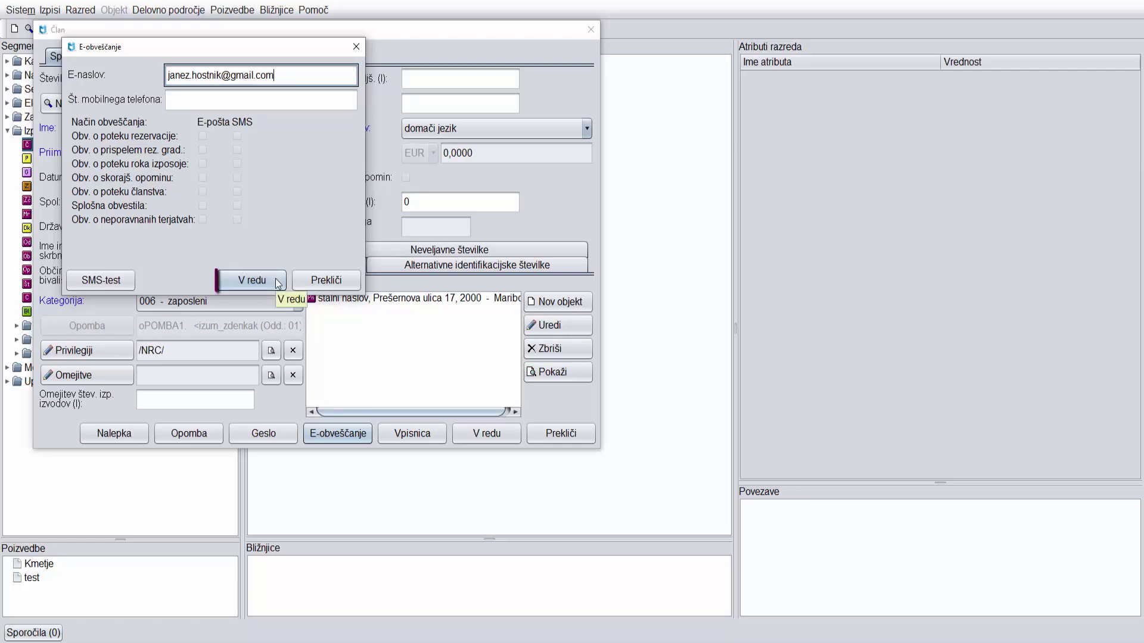
click(278, 283)
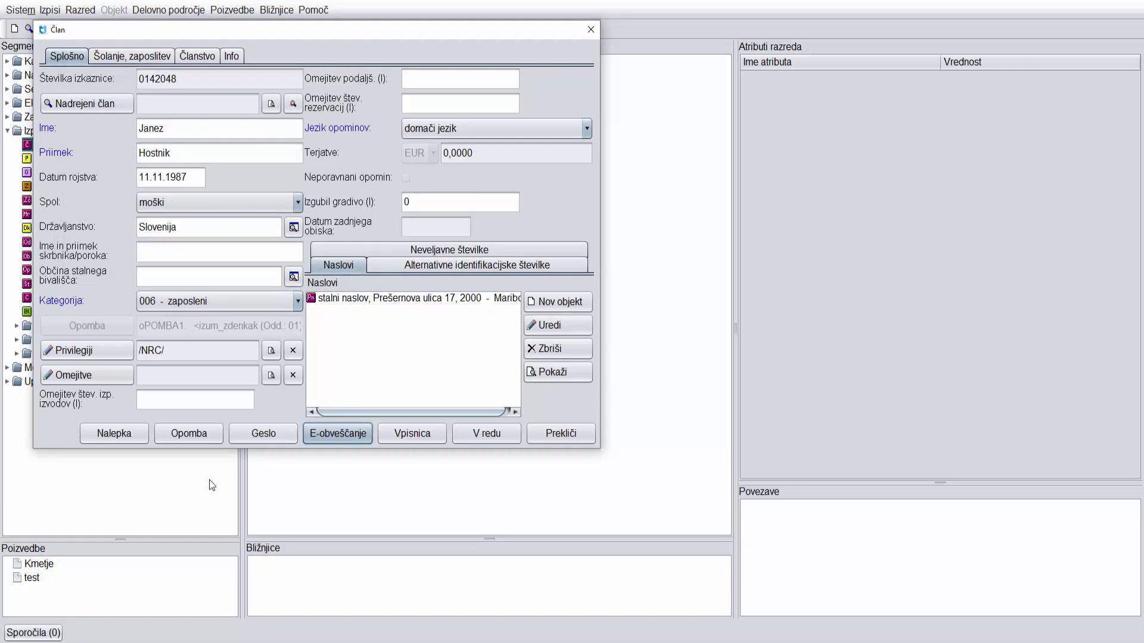
Print the member label and tick Podpis izjave ob vpisu on the Članstvo tab.
click(113, 434)
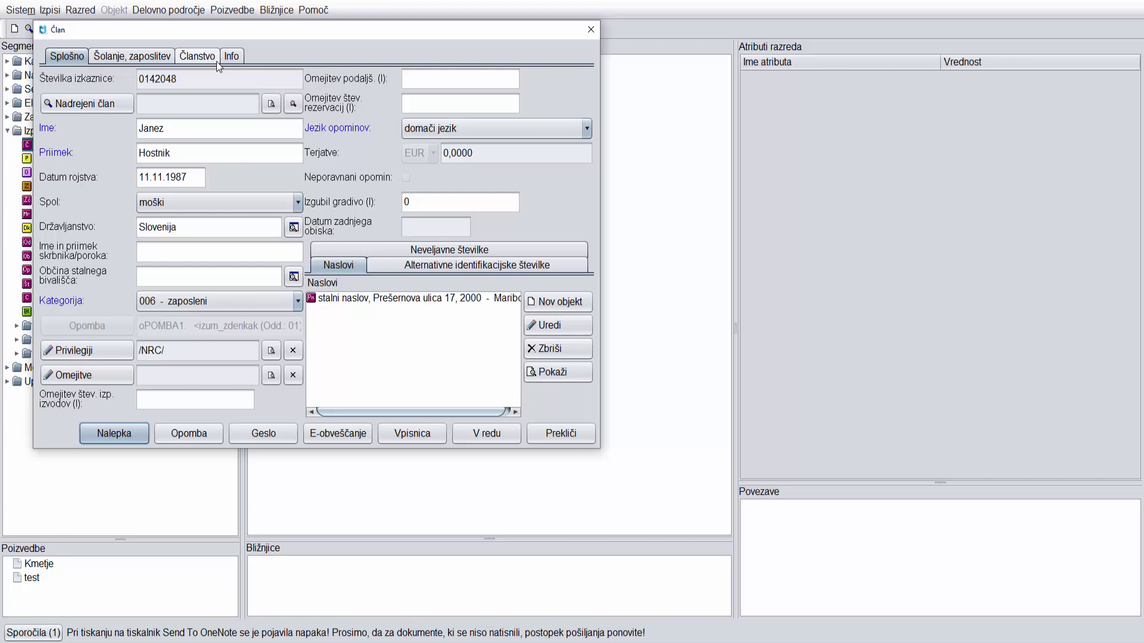
click(197, 57)
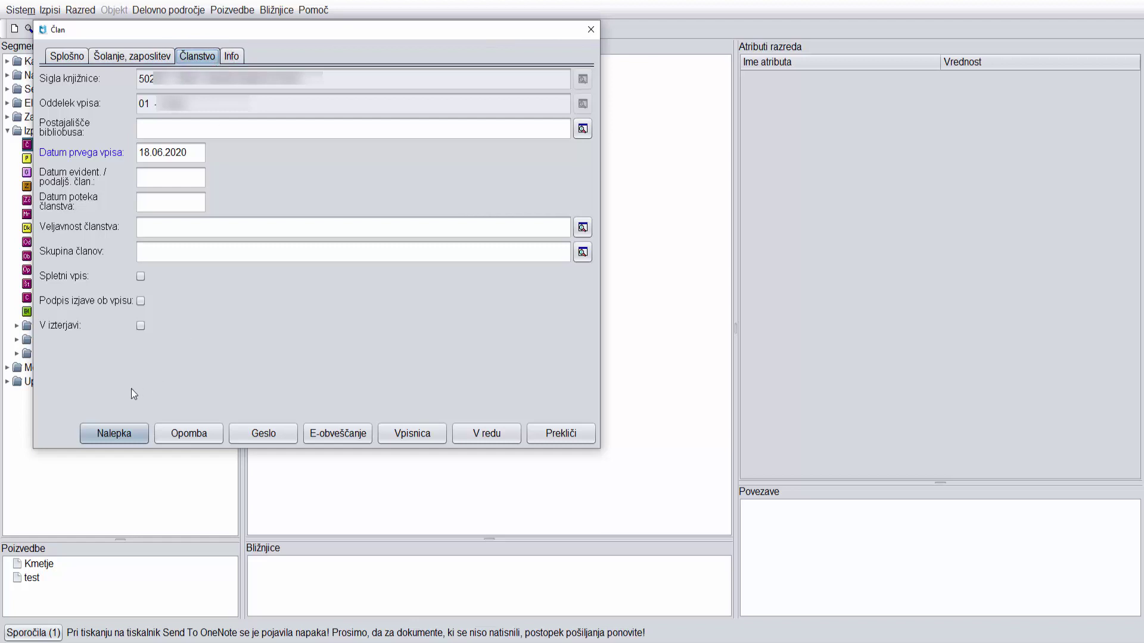
click(141, 302)
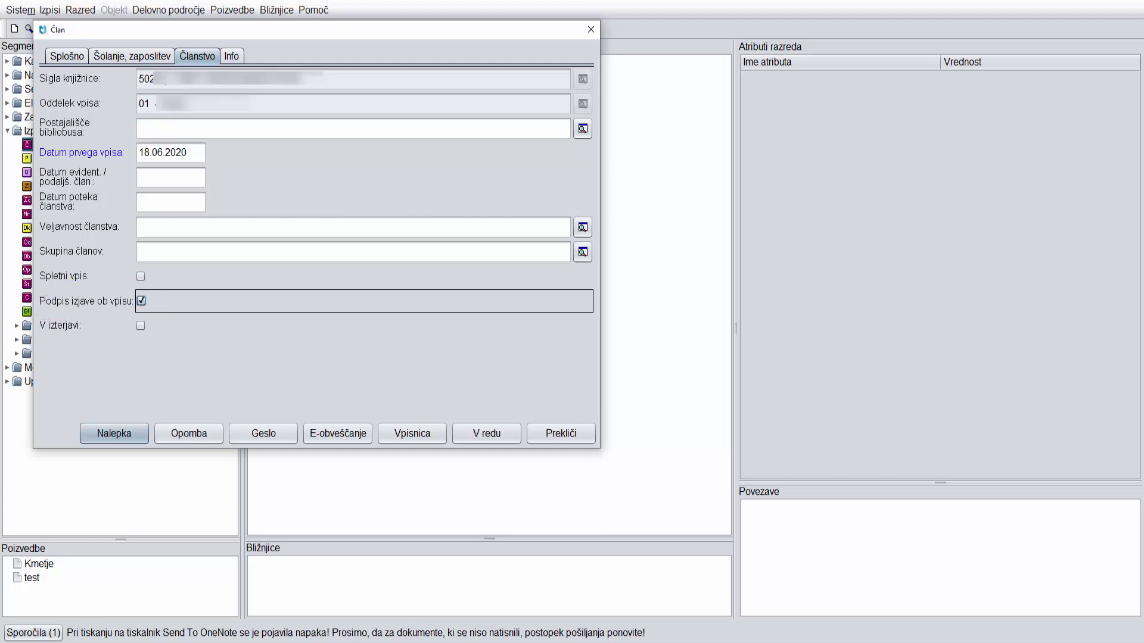
click(131, 56)
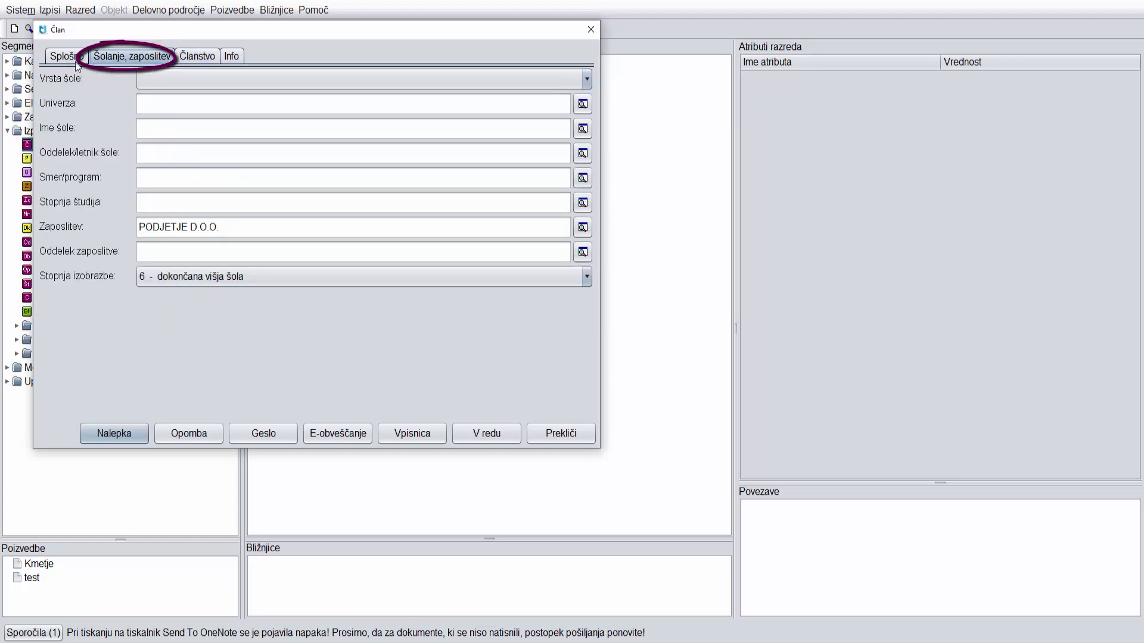
click(76, 60)
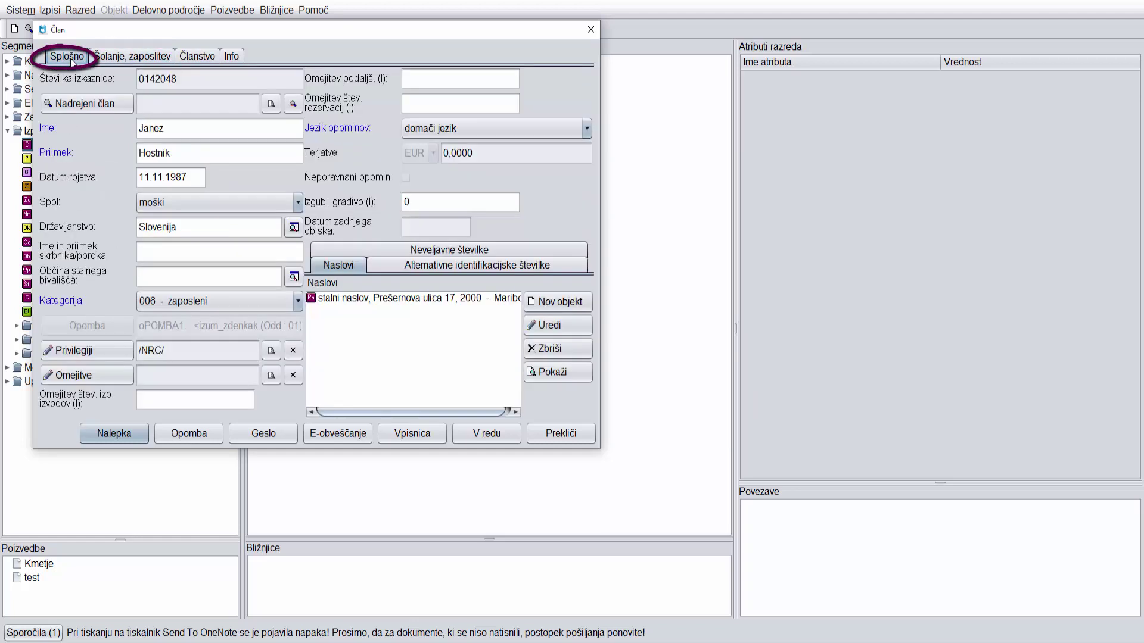
After the missing-municipality warning, choose 070 - Maribor as Občina stalnega bivališča via search.
click(503, 439)
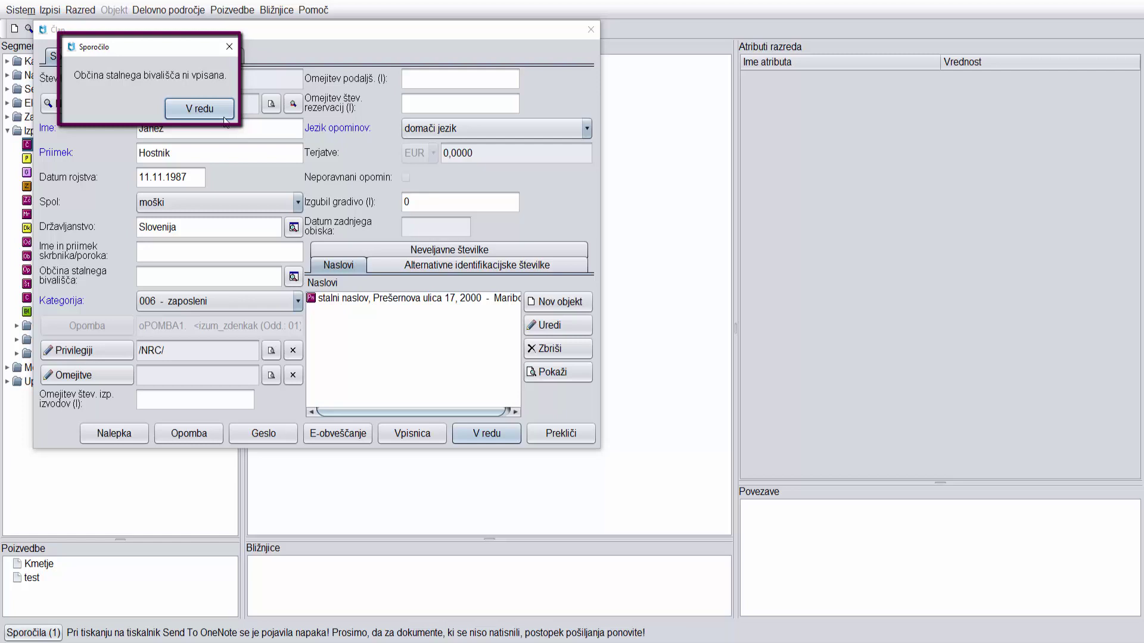
click(224, 117)
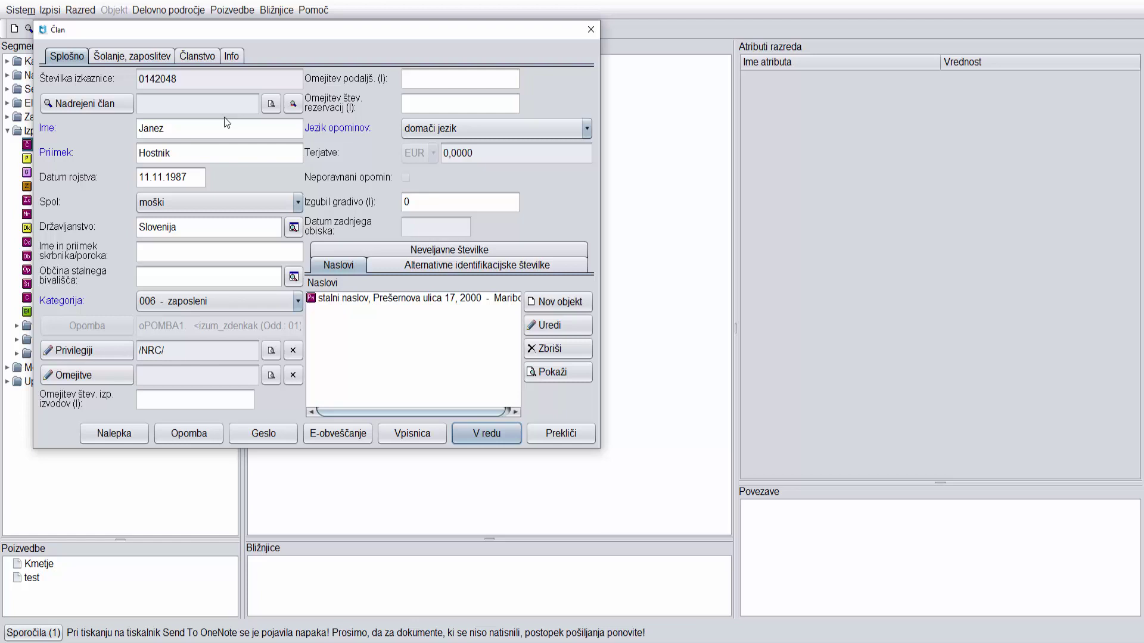
click(224, 279)
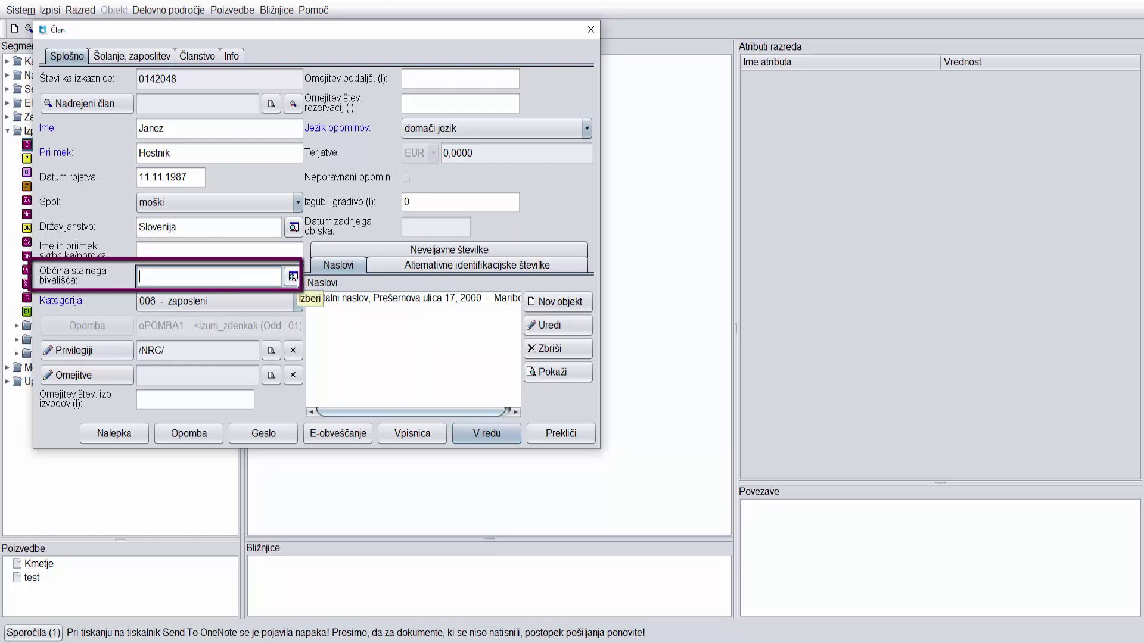
click(292, 277)
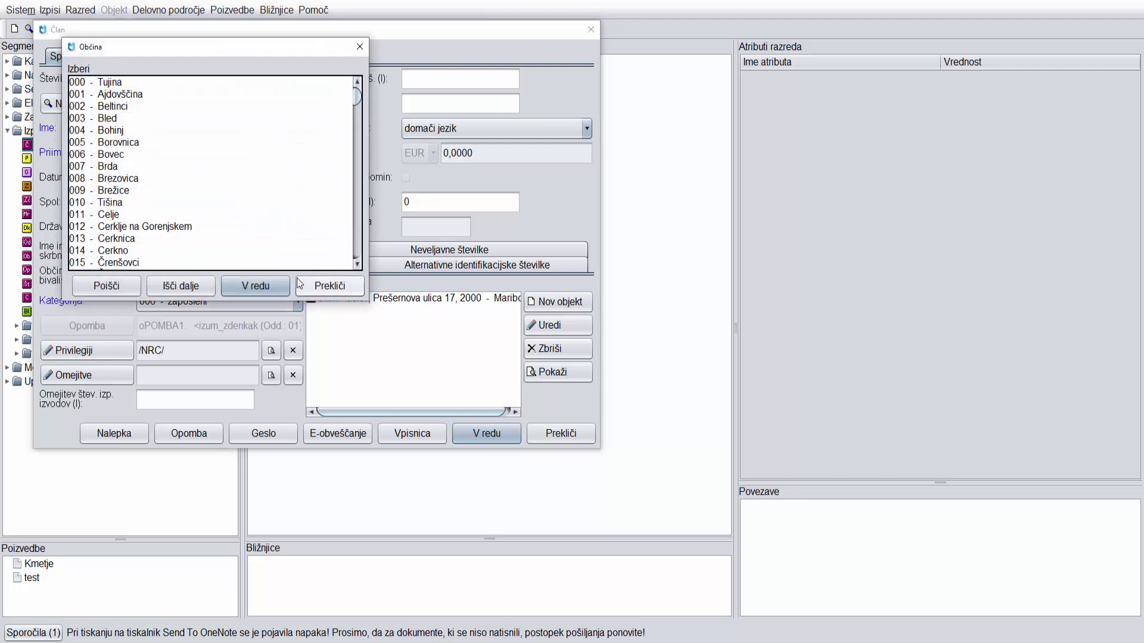
click(136, 292)
text(maribor)
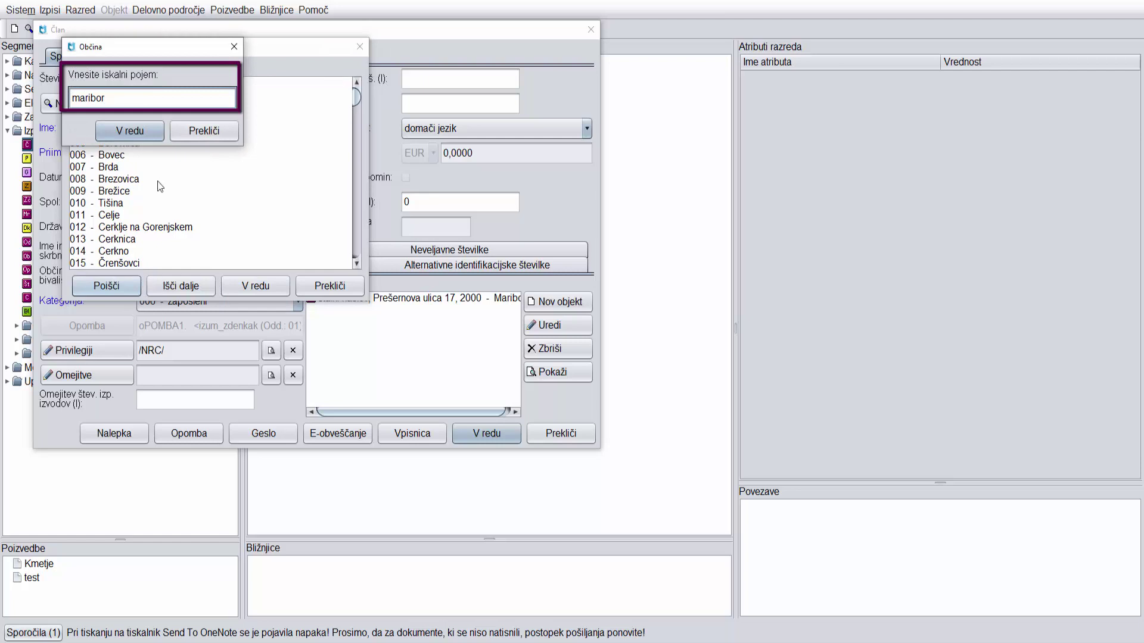
click(153, 133)
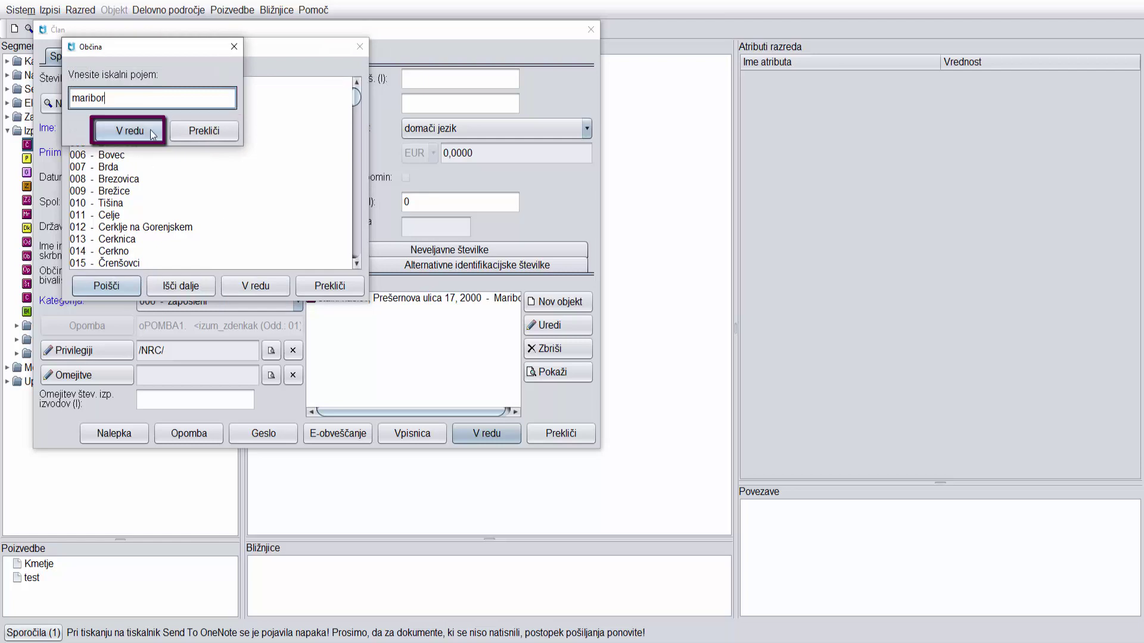
click(153, 133)
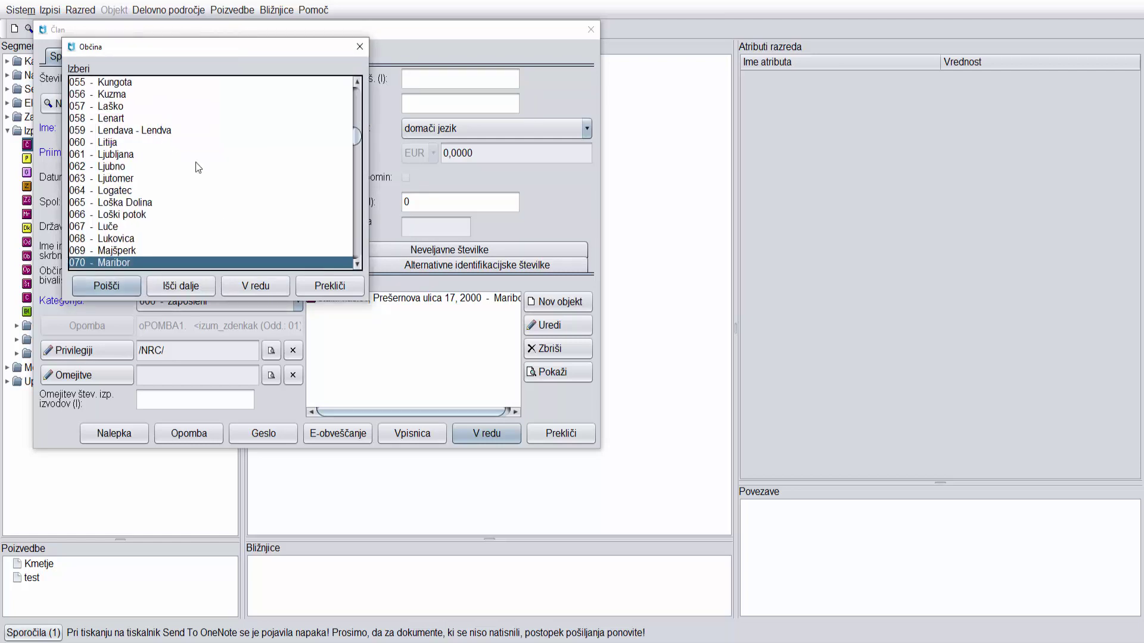
click(273, 288)
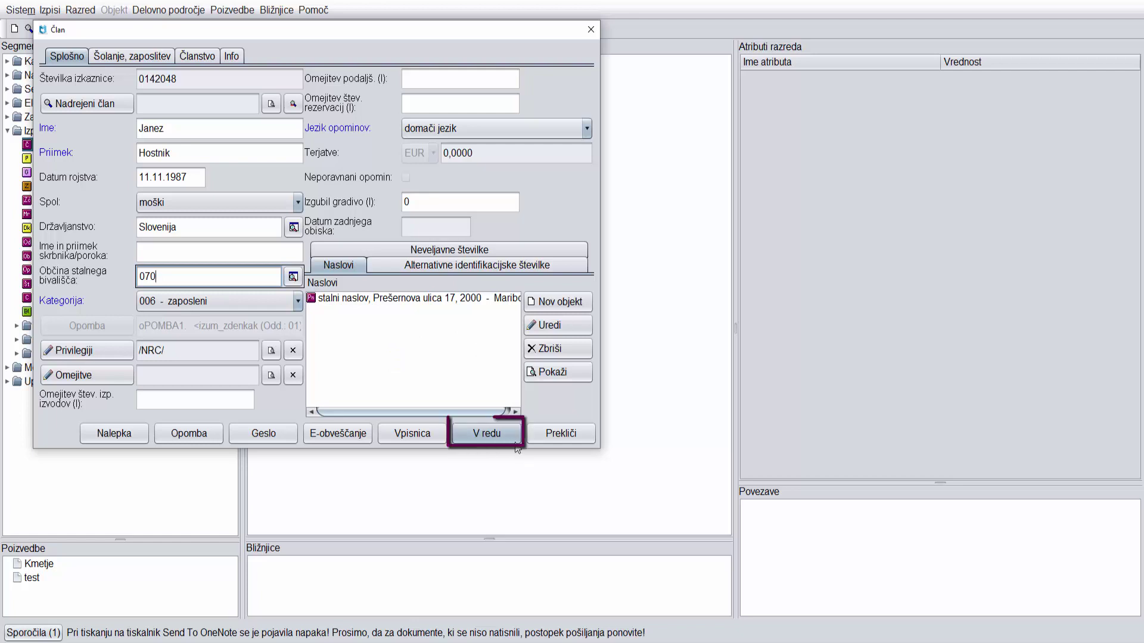
Save the new member and confirm the 15.00 EUR membership and 2,00 EUR card fee charges.
click(486, 433)
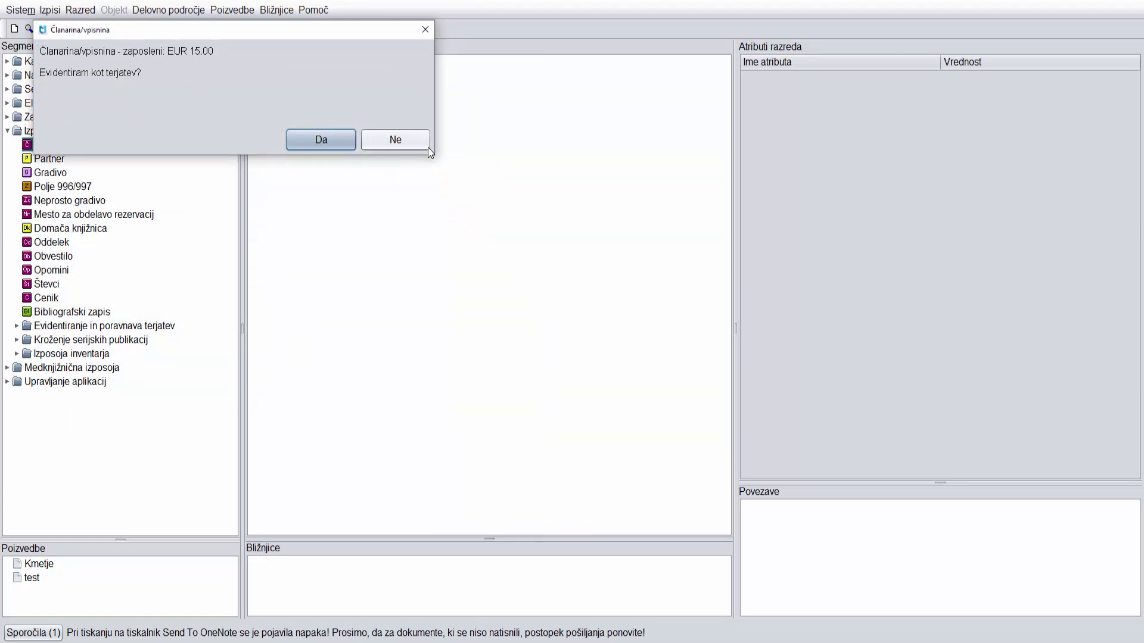
click(343, 146)
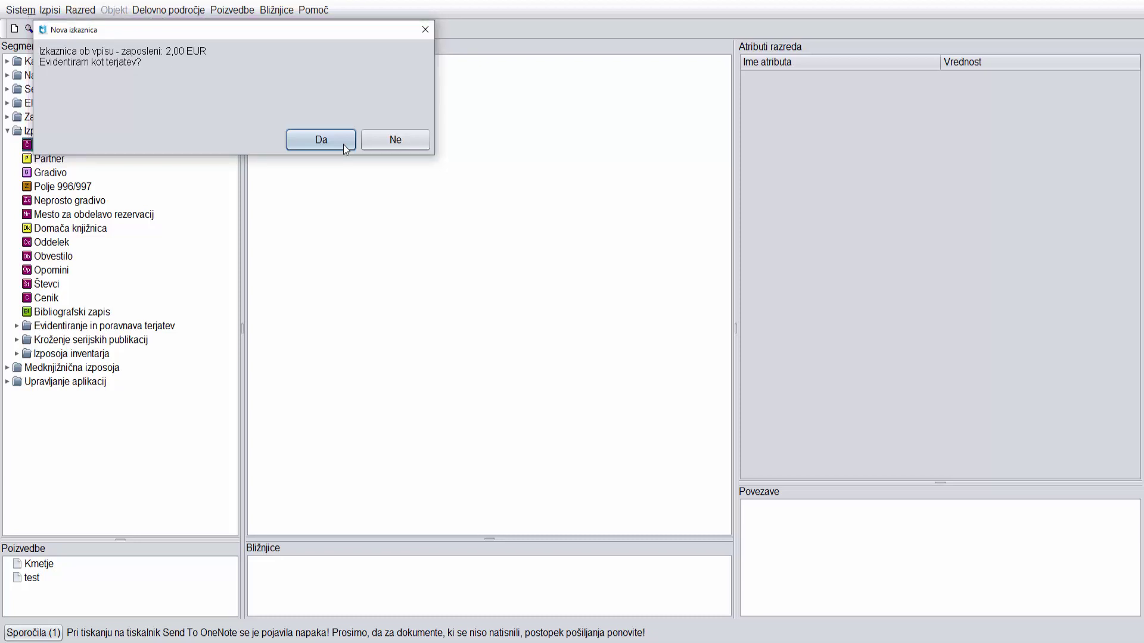
click(344, 145)
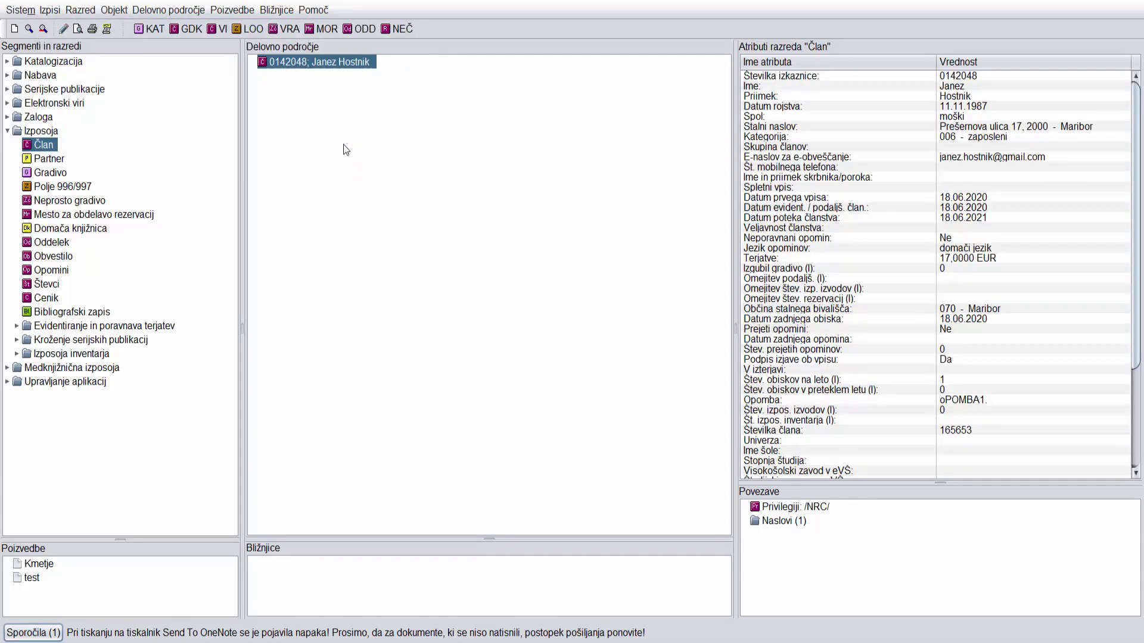